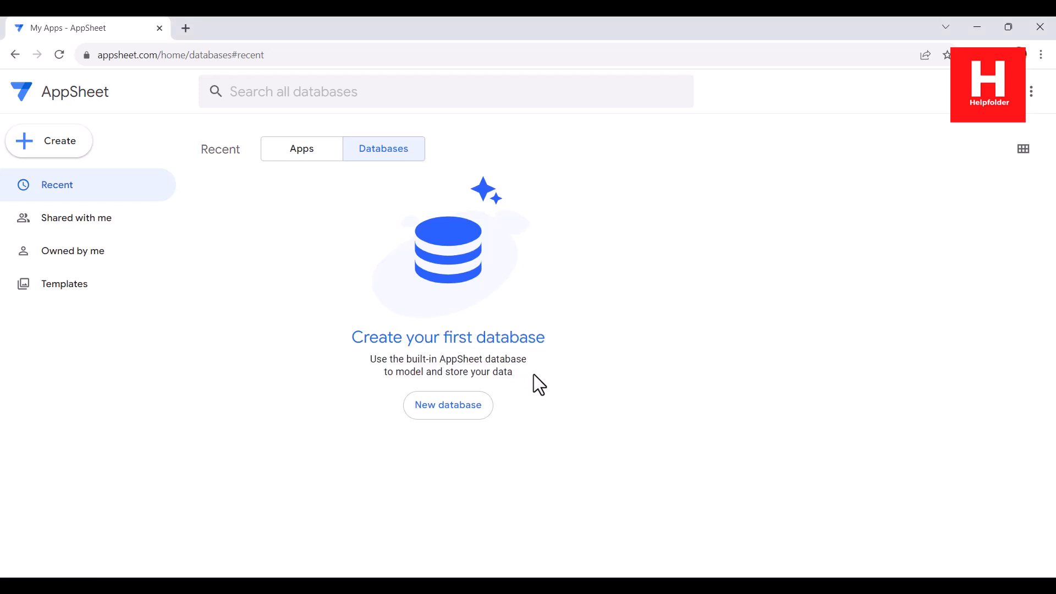
Create a new database and add a second table to it
{"action": "left_click", "coordinate": [52, 144]}
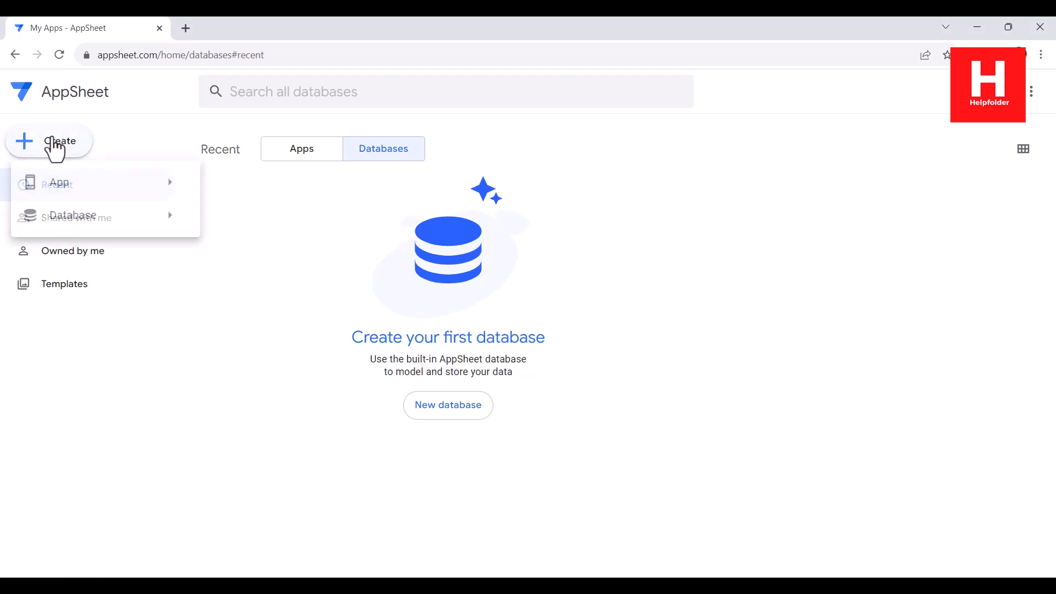
{"action": "mouse_move", "coordinate": [97, 223]}
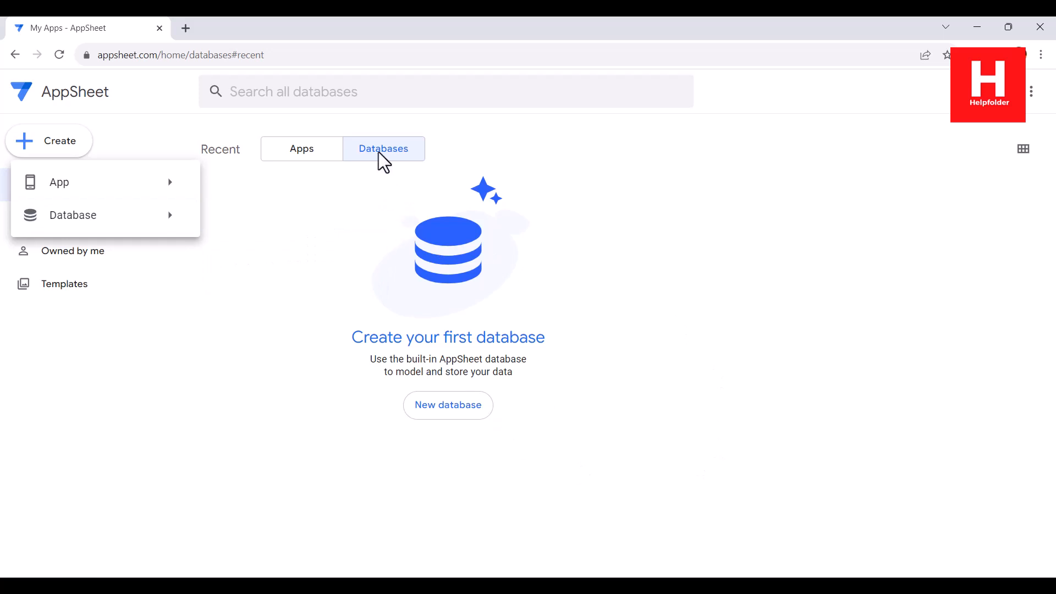
{"action": "left_click", "coordinate": [464, 407]}
{"action": "left_click", "coordinate": [465, 406]}
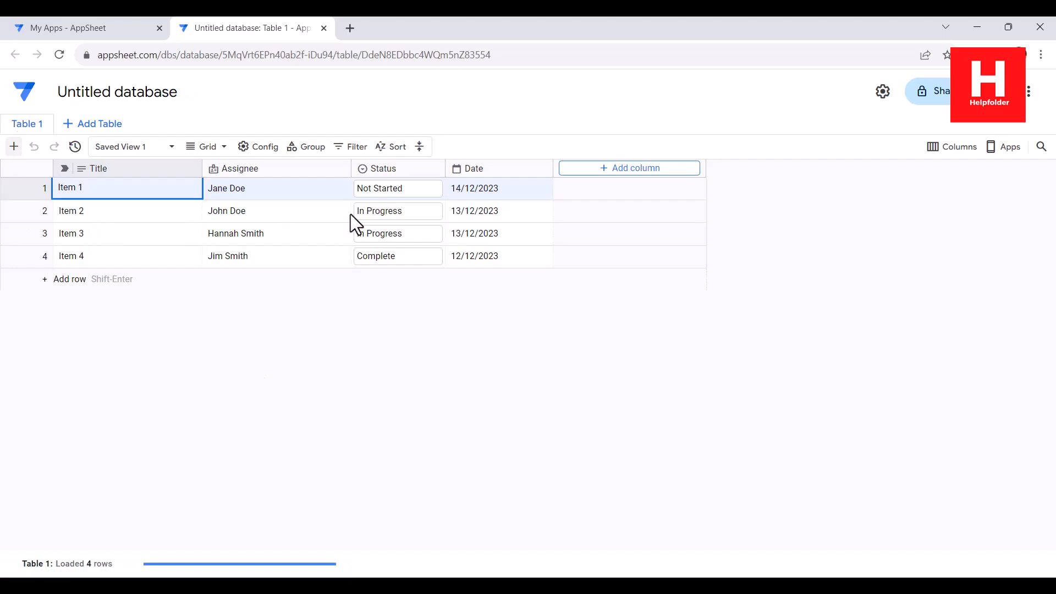
{"action": "left_click", "coordinate": [110, 125]}
{"action": "left_click", "coordinate": [115, 138]}
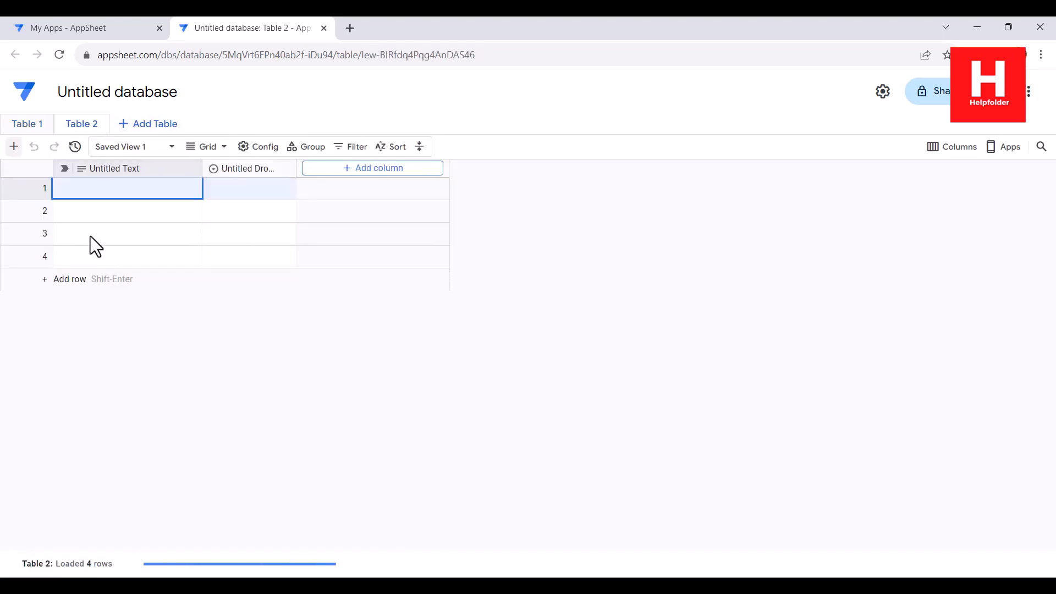
Rename the untitled database as mydb
{"action": "left_click", "coordinate": [104, 92]}
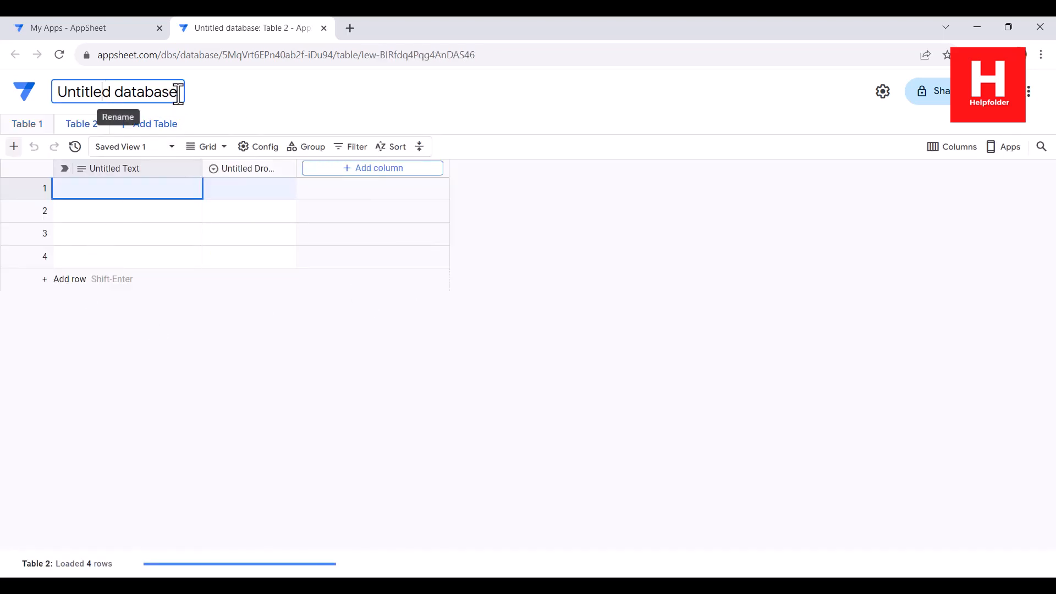
{"action": "left_click_drag", "start_coordinate": [179, 94], "coordinate": [32, 80]}
{"action": "type", "text": "mydb"}
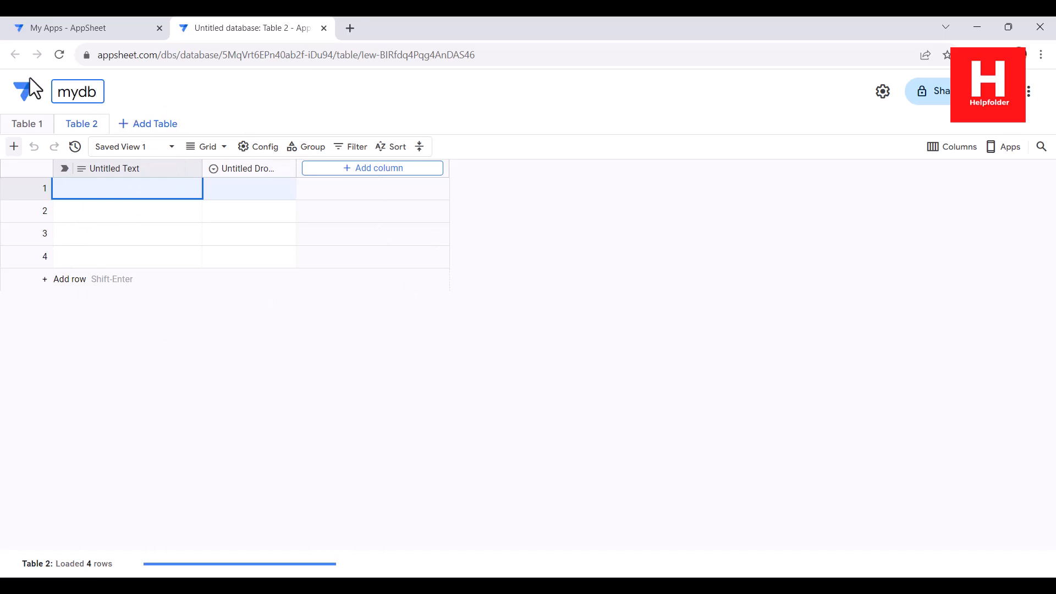
{"action": "left_click", "coordinate": [232, 409]}
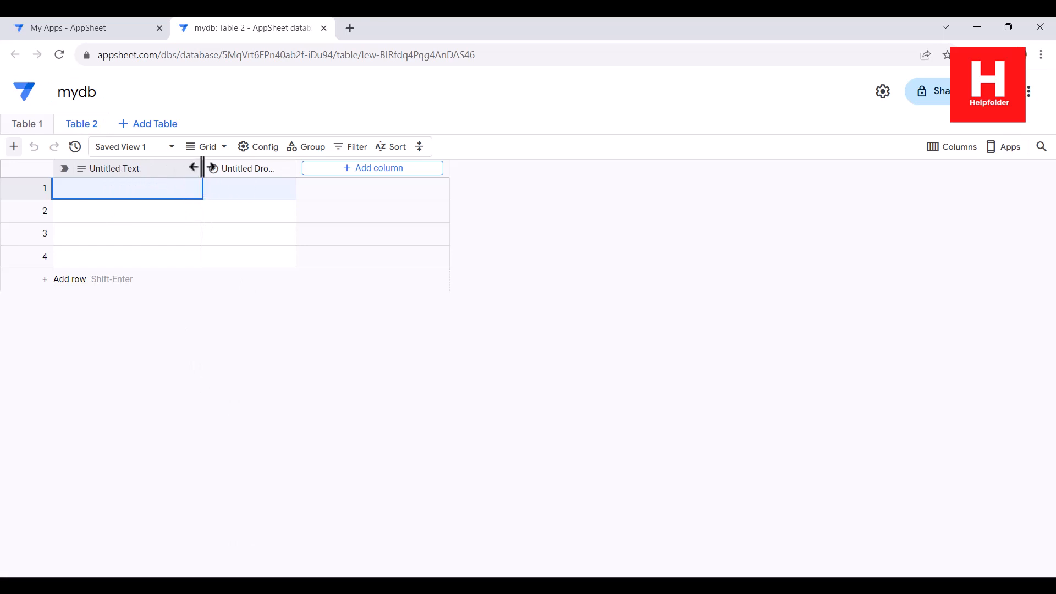
Narrow the Untitled Text and Untitled Dropdown columns of Table 2
{"action": "left_click_drag", "start_coordinate": [202, 169], "coordinate": [144, 175]}
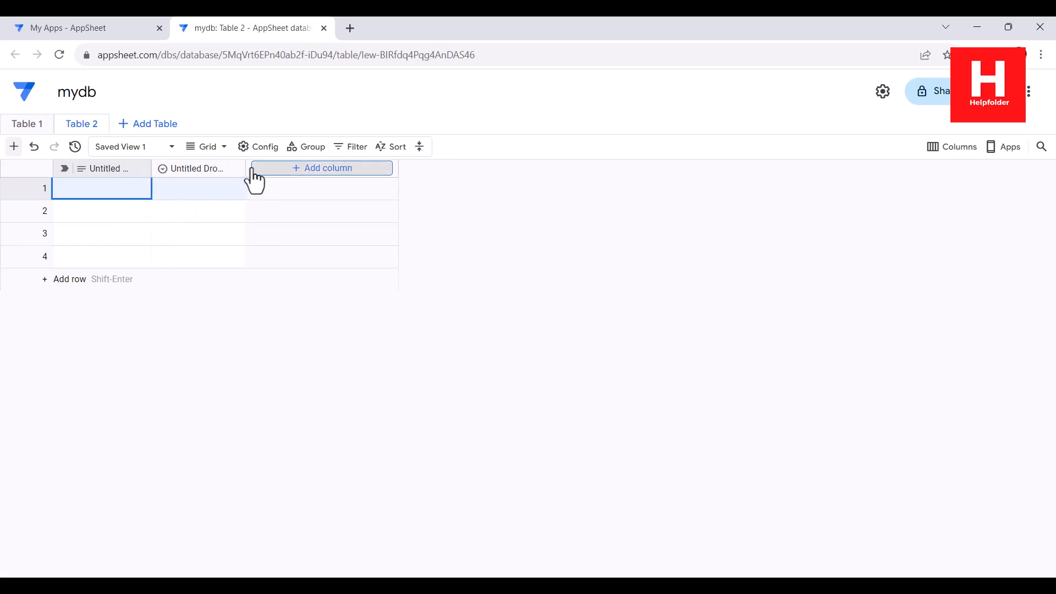
{"action": "left_click_drag", "start_coordinate": [246, 169], "coordinate": [208, 168]}
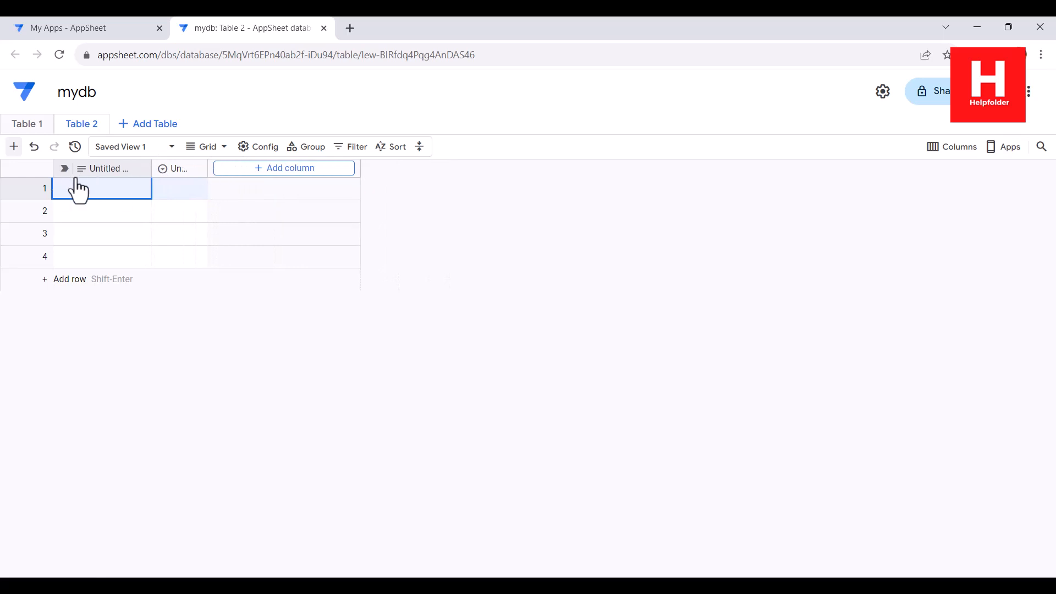
Add a column named Date with the Date type to Table 2 and use it as the label column
{"action": "left_click", "coordinate": [267, 181]}
{"action": "left_click_drag", "start_coordinate": [466, 197], "coordinate": [392, 199]}
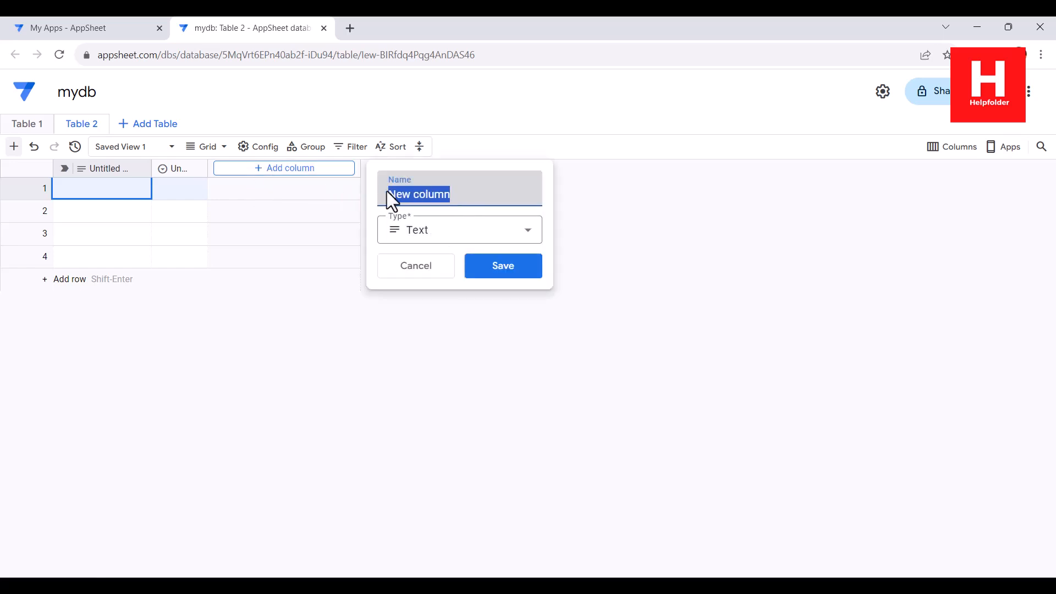
{"action": "type", "text": "Date"}
{"action": "left_click", "coordinate": [430, 231]}
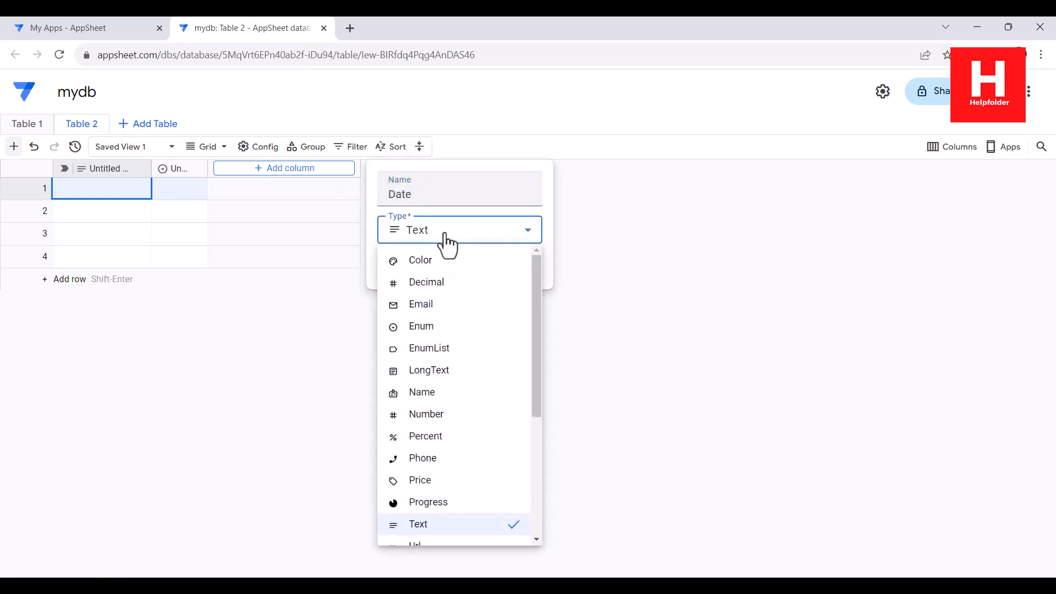
{"action": "scroll", "coordinate": [499, 466], "scroll_direction": "down", "scroll_amount": 4}
{"action": "mouse_move", "coordinate": [456, 414]}
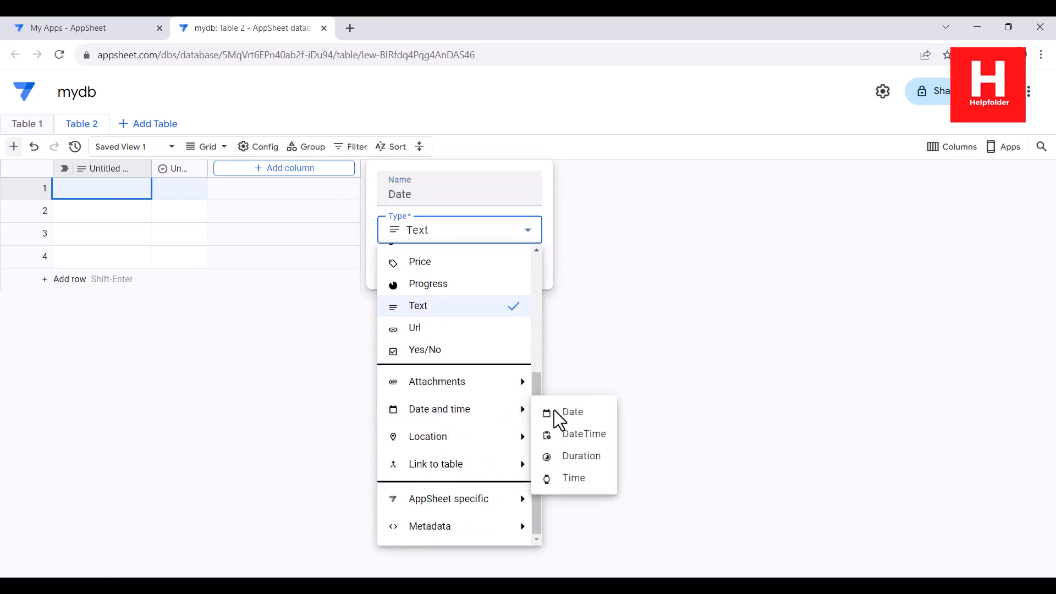
{"action": "left_click", "coordinate": [557, 412]}
{"action": "left_click", "coordinate": [510, 273]}
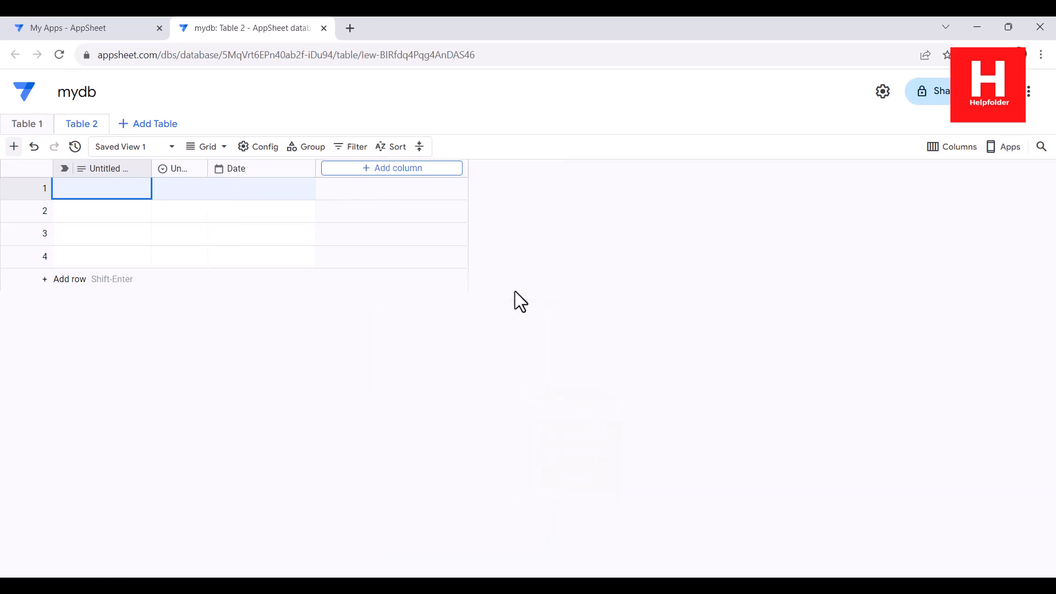
{"action": "left_click", "coordinate": [302, 170]}
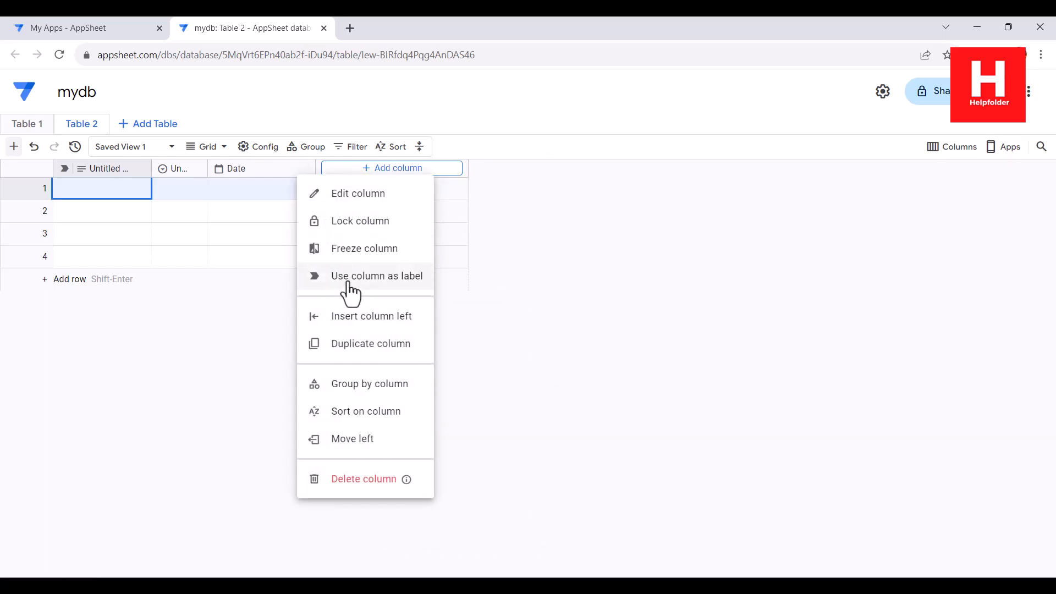
{"action": "left_click", "coordinate": [458, 363]}
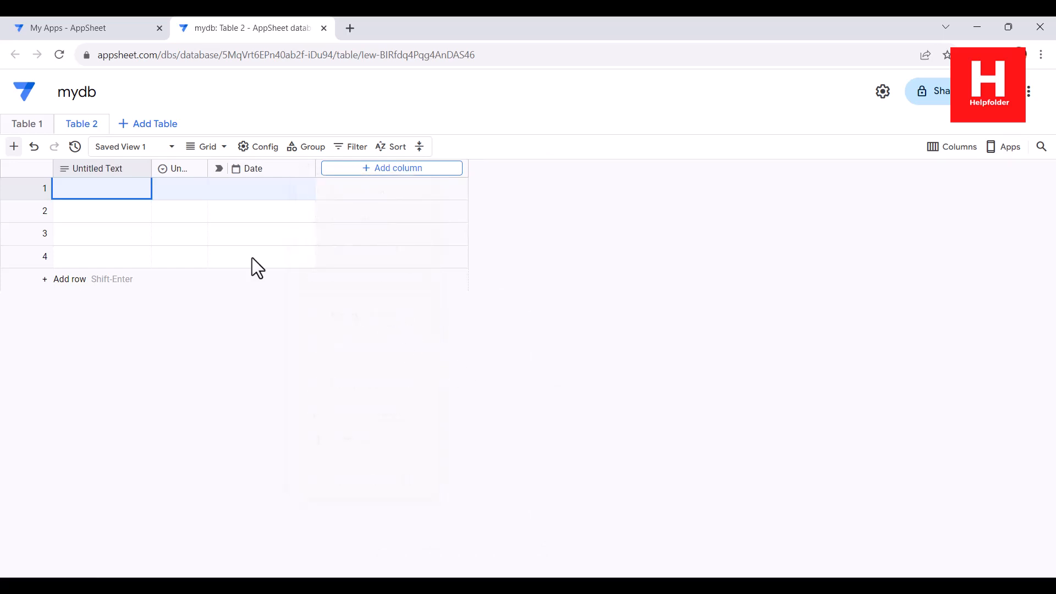
Delete the default Untitled Text and Untitled Dropdown columns from Table 2
{"action": "left_click", "coordinate": [142, 168]}
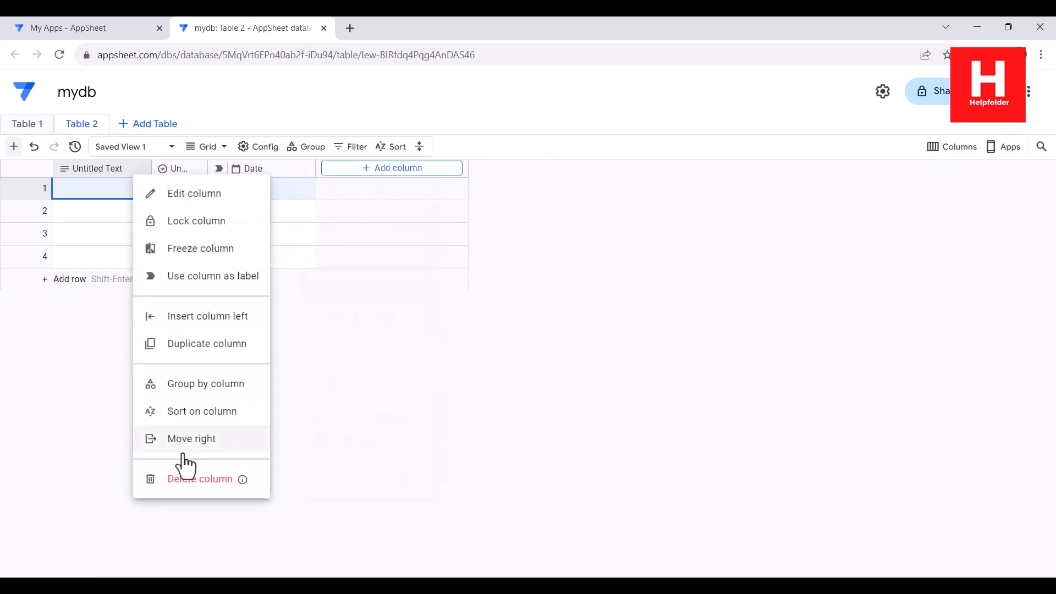
{"action": "left_click", "coordinate": [201, 488]}
{"action": "left_click", "coordinate": [607, 354]}
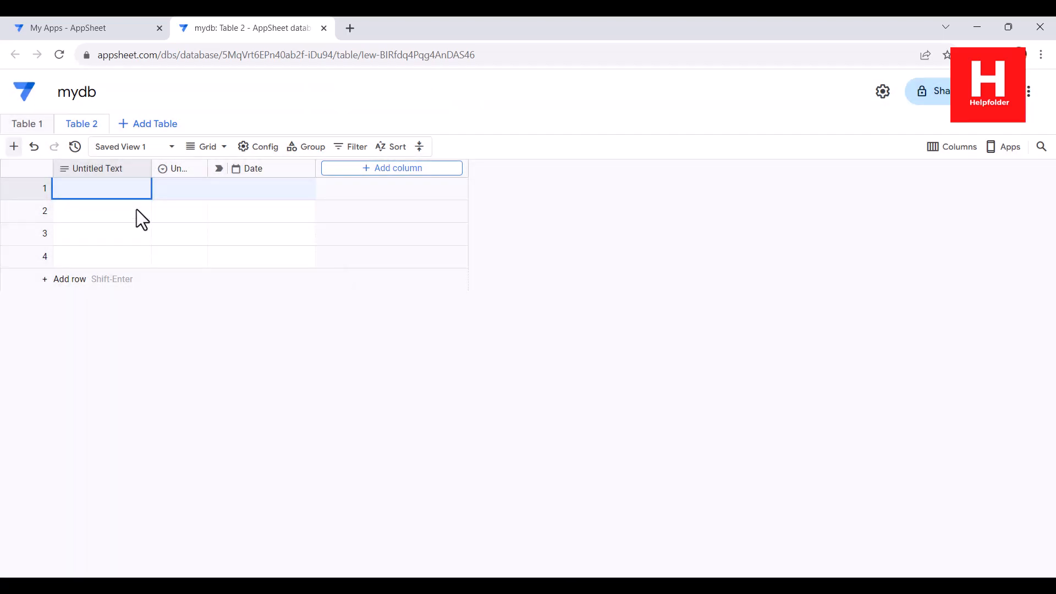
{"action": "left_click", "coordinate": [98, 169]}
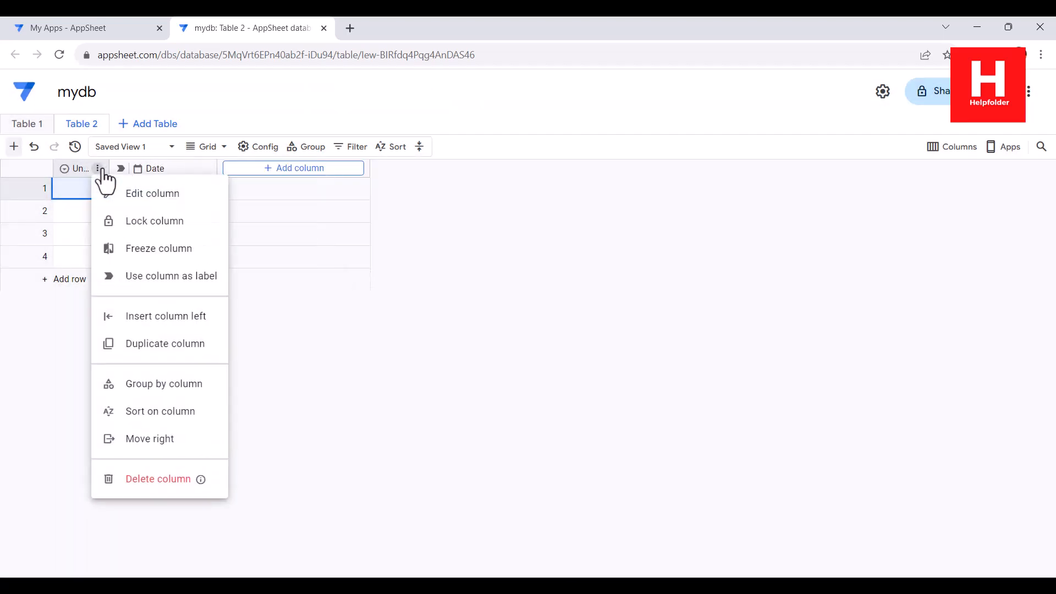
{"action": "left_click", "coordinate": [141, 478]}
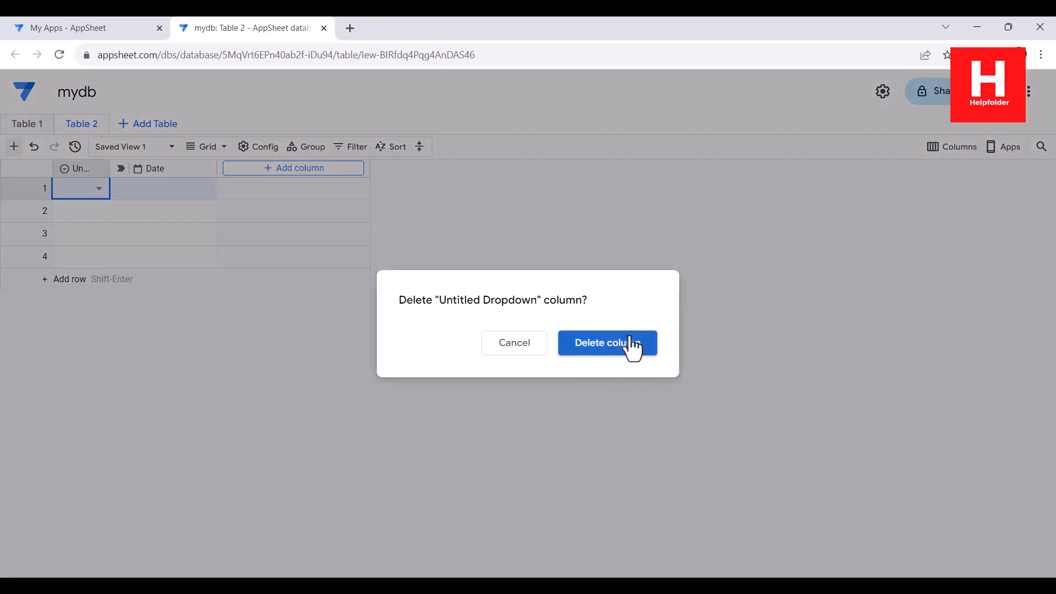
{"action": "left_click", "coordinate": [632, 346]}
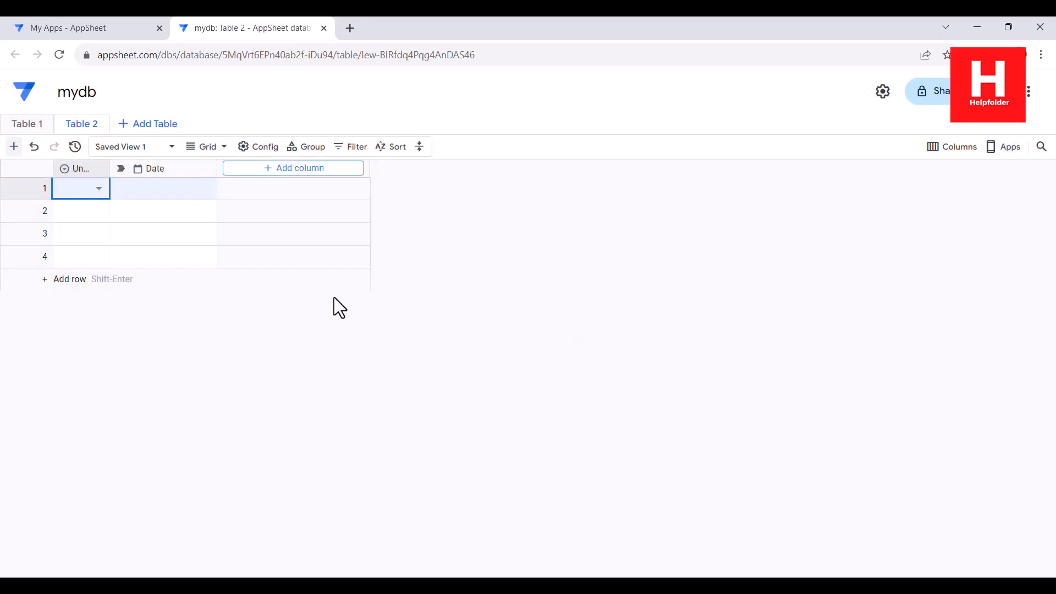
Add a Text column named Name to Table 2
{"action": "left_click", "coordinate": [231, 171]}
{"action": "type", "text": "Name"}
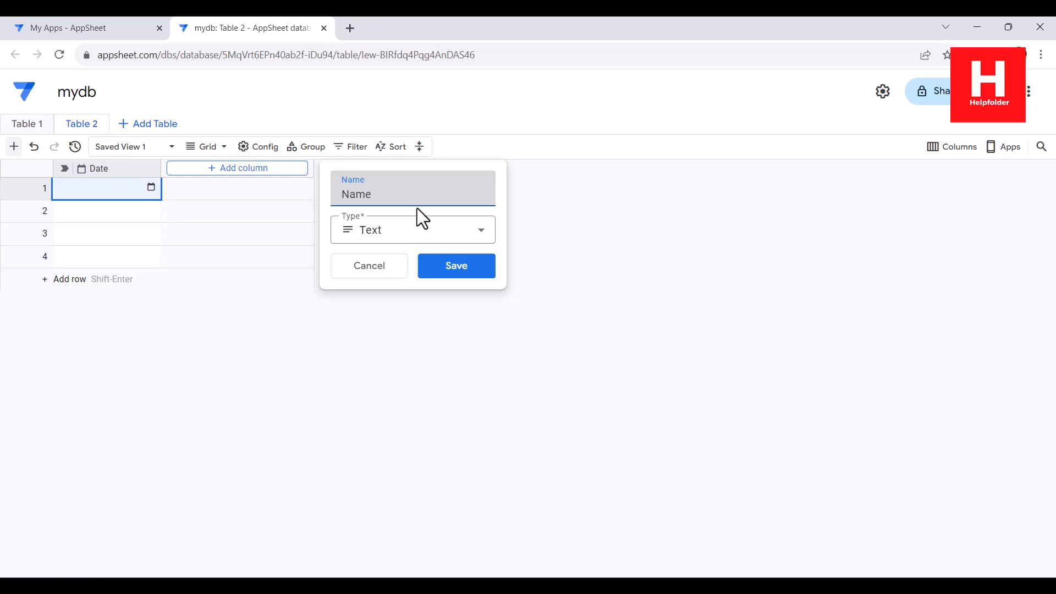
{"action": "left_click", "coordinate": [459, 271]}
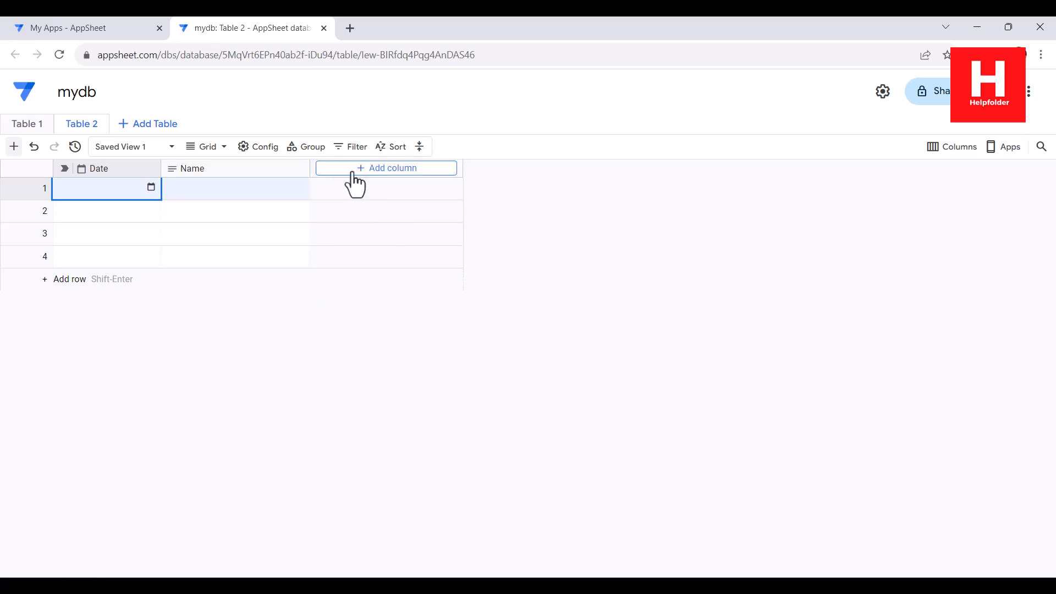
Add a column named Amount with the Number type to Table 2
{"action": "left_click", "coordinate": [352, 171]}
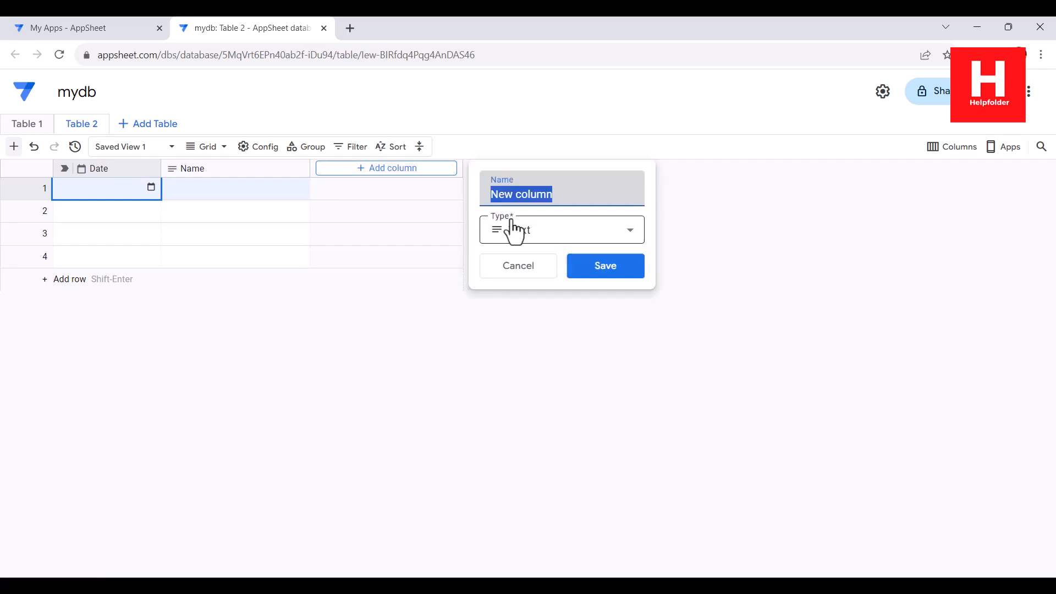
{"action": "type", "text": "Amount"}
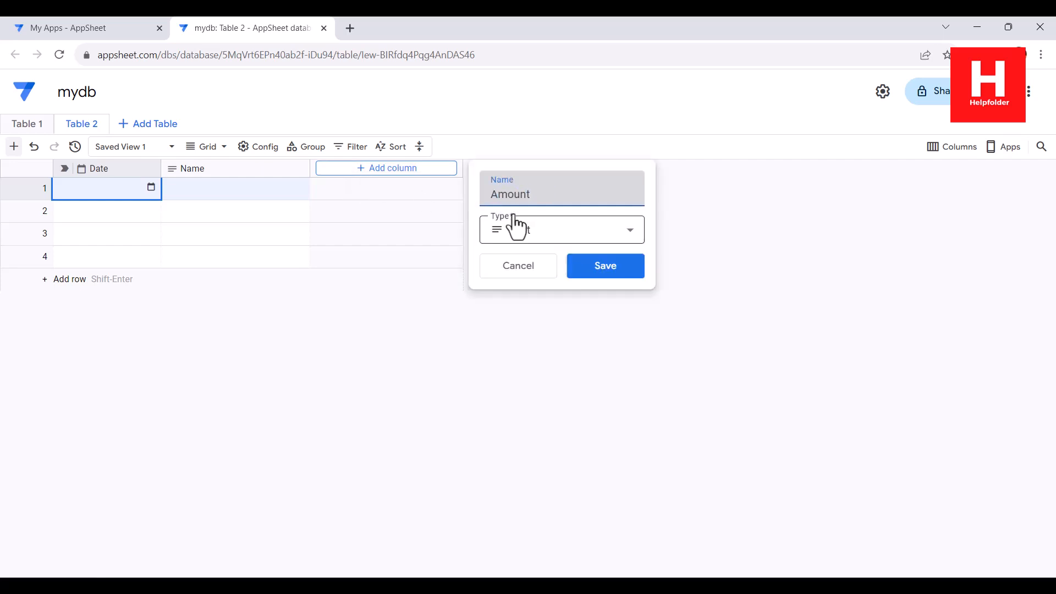
{"action": "left_click", "coordinate": [516, 225]}
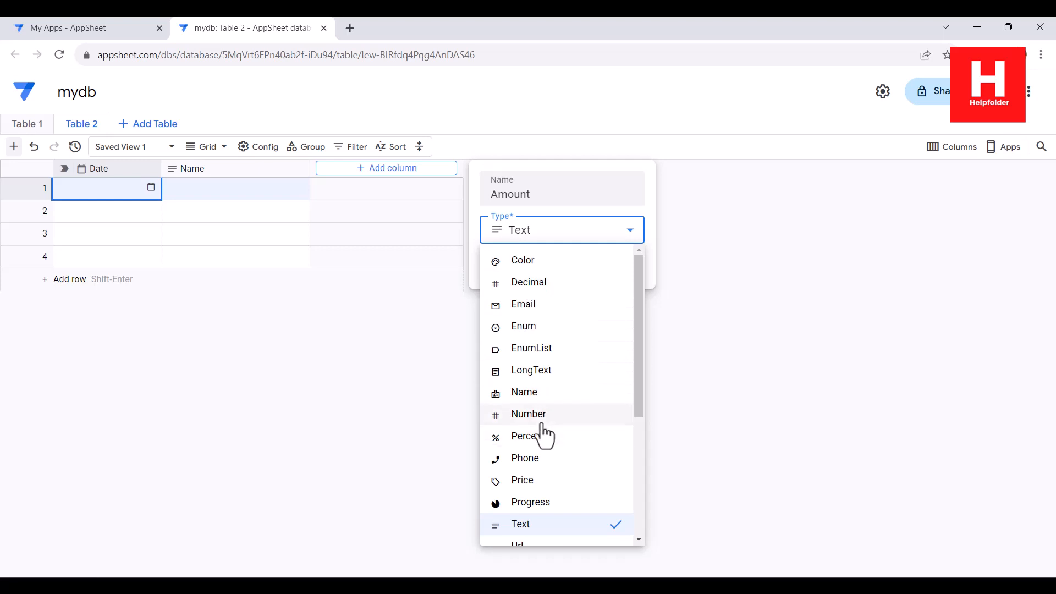
{"action": "left_click", "coordinate": [542, 423]}
{"action": "left_click", "coordinate": [618, 267]}
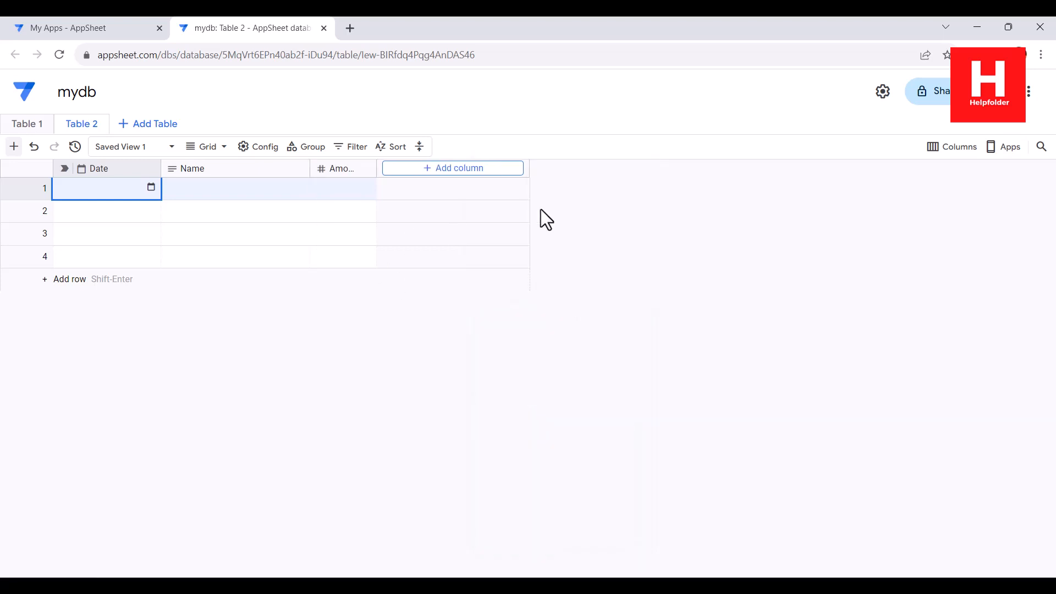
Set up a new column named Payment Type with the Enum type and Dropdown as its item type
{"action": "left_click", "coordinate": [451, 167]}
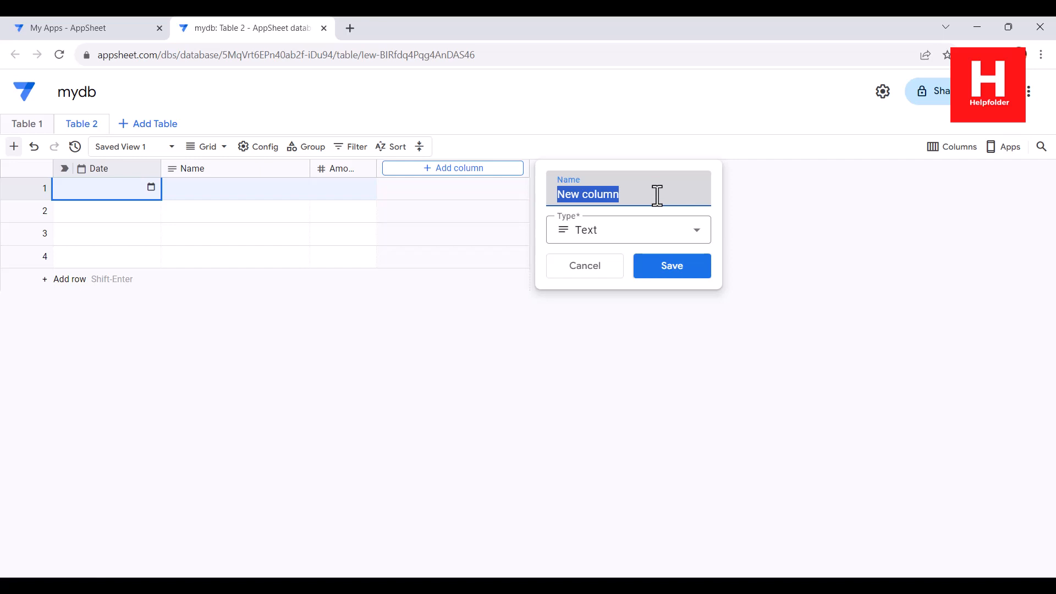
{"action": "type", "text": "Pa"}
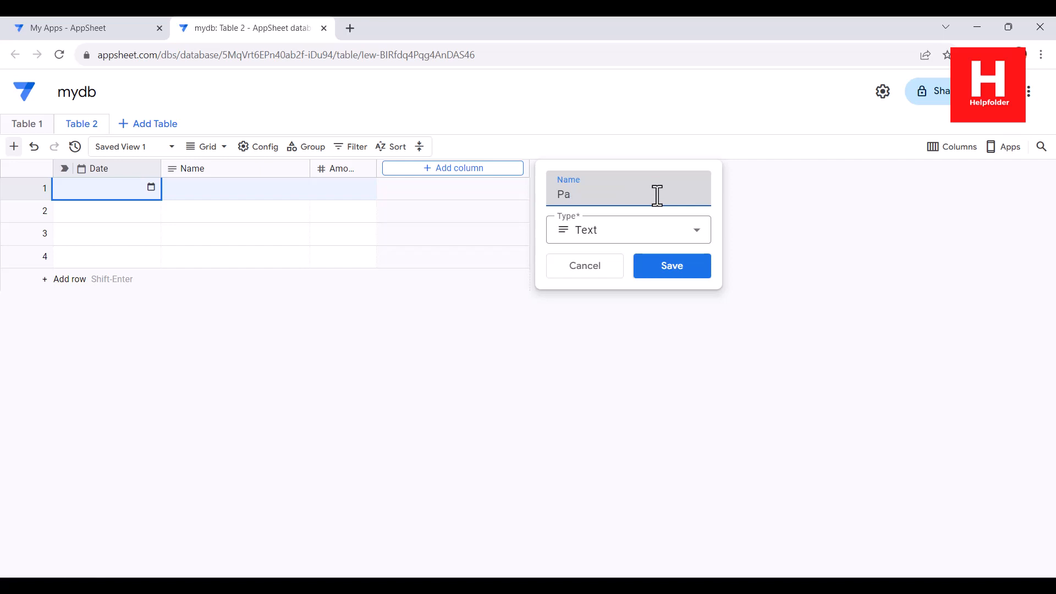
{"action": "type", "text": "umem"}
{"action": "type", "text": "t Type"}
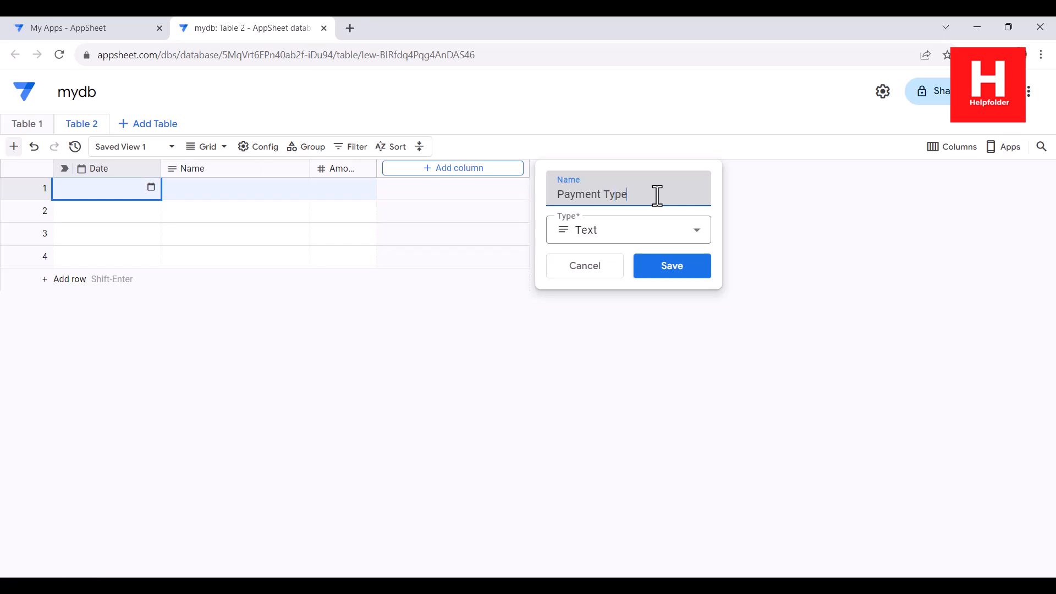
{"action": "left_click", "coordinate": [638, 234]}
{"action": "left_click", "coordinate": [612, 330]}
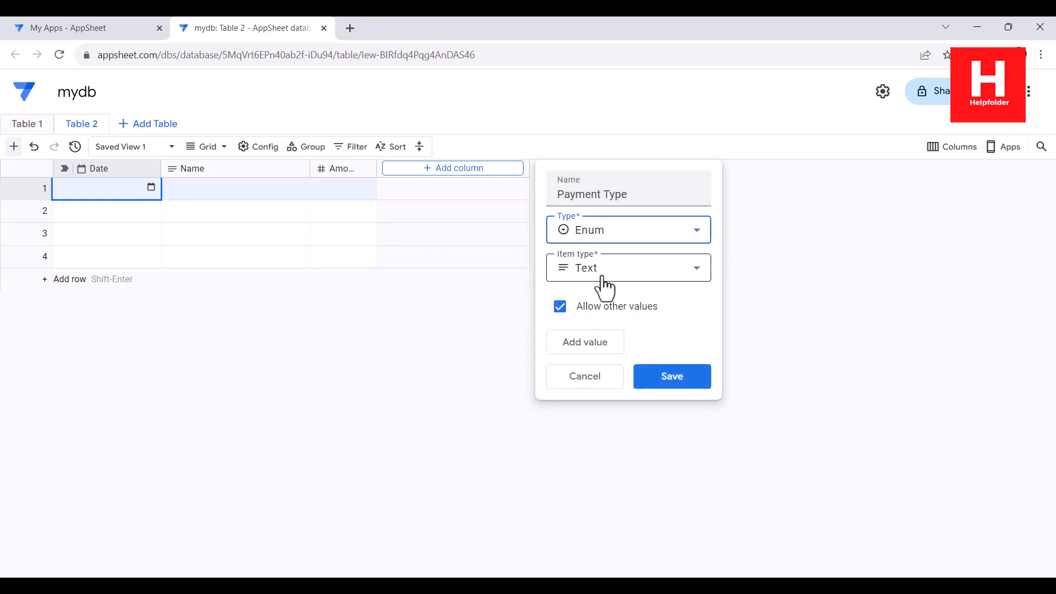
{"action": "left_click", "coordinate": [587, 275]}
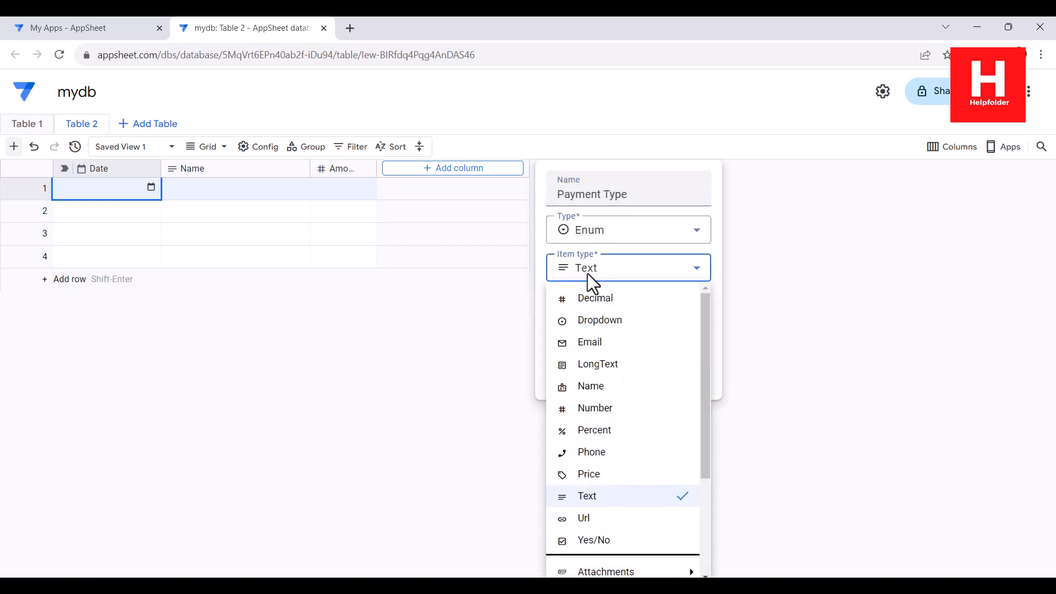
{"action": "left_click", "coordinate": [599, 320]}
Set the Payment Type column's item type to Dropdown, add the options Cash, Card, Crypto, Online/QR and Misc, and save it
{"action": "left_click", "coordinate": [597, 324]}
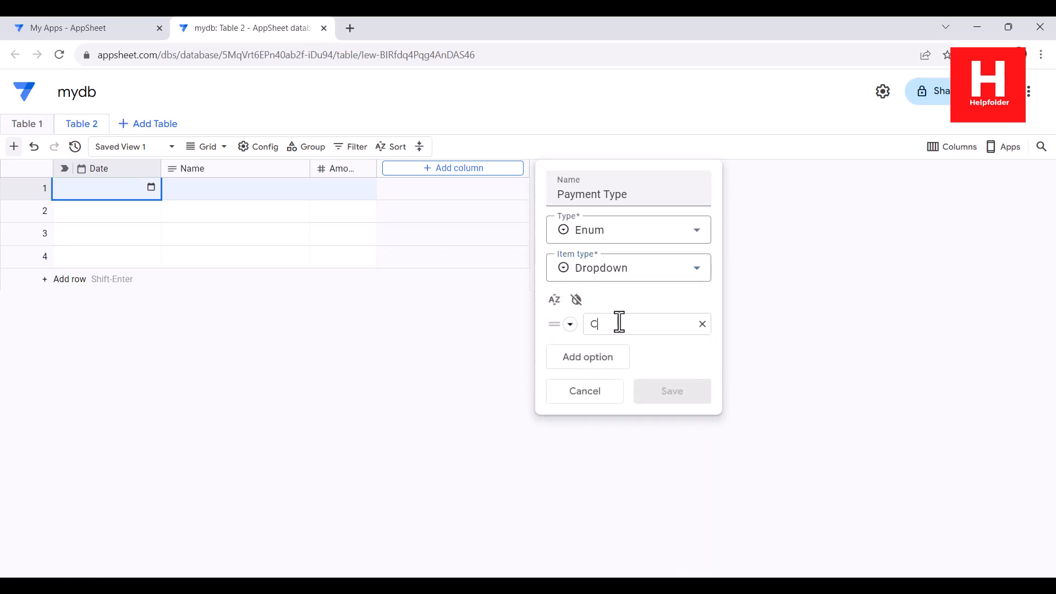
{"action": "left_click", "coordinate": [605, 361]}
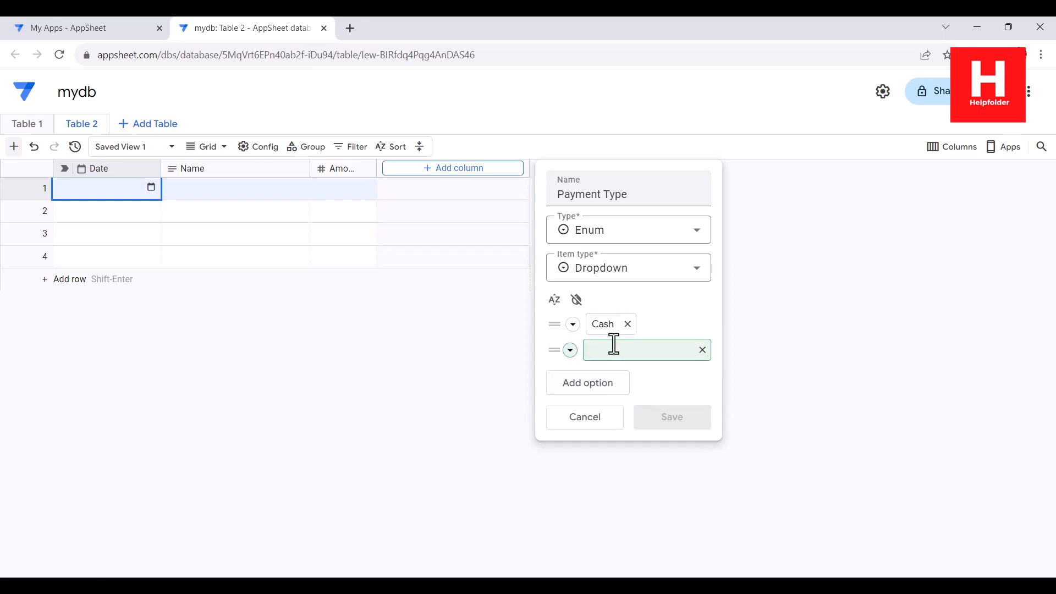
{"action": "left_click", "coordinate": [598, 382]}
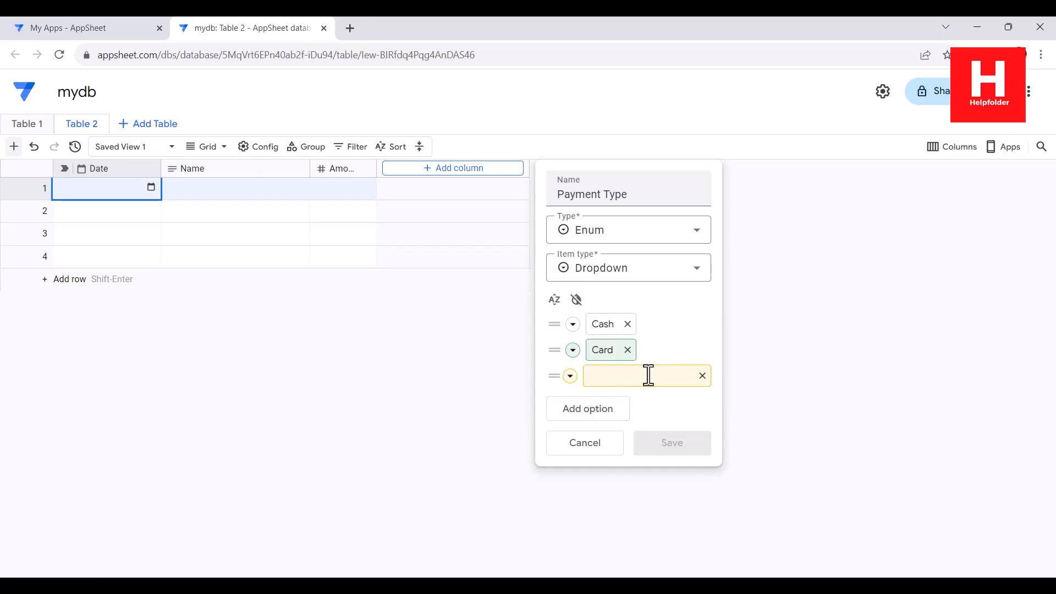
{"action": "type", "text": "Crypto"}
{"action": "left_click", "coordinate": [606, 413]}
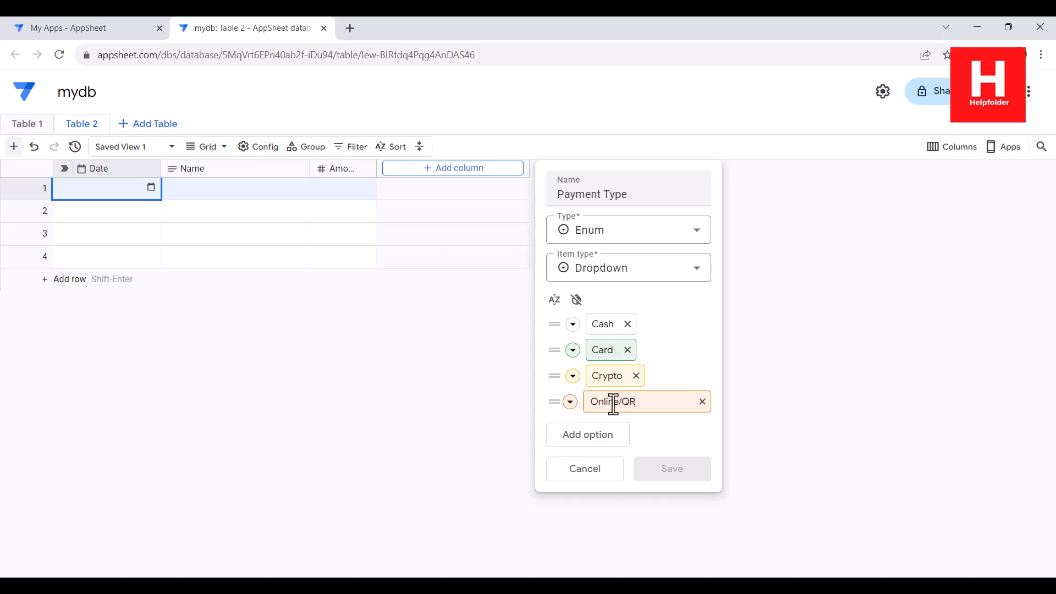
{"action": "left_click", "coordinate": [579, 439]}
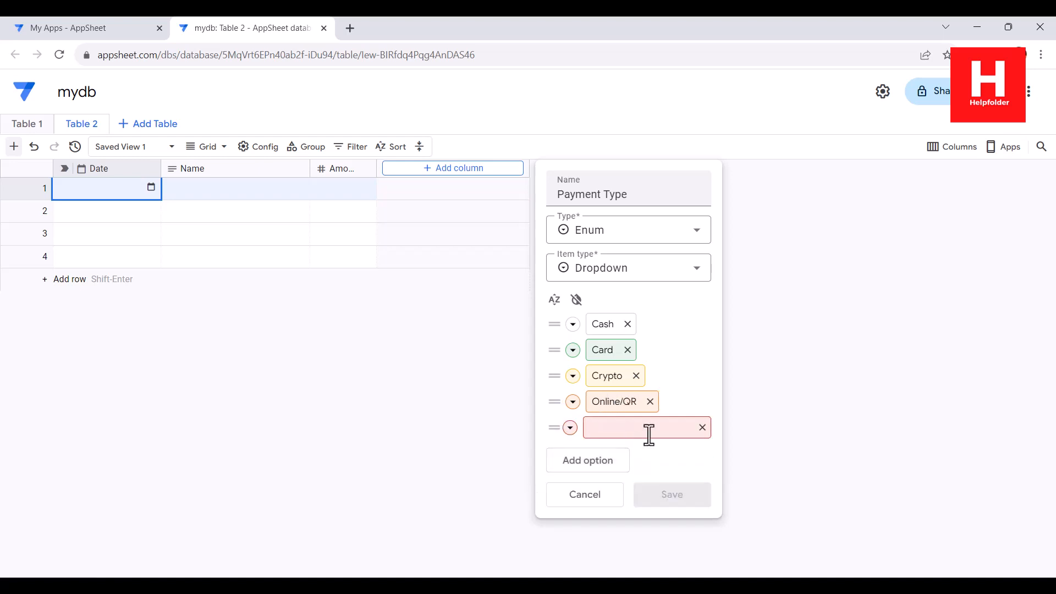
{"action": "type", "text": "Misc"}
{"action": "left_click", "coordinate": [664, 448]}
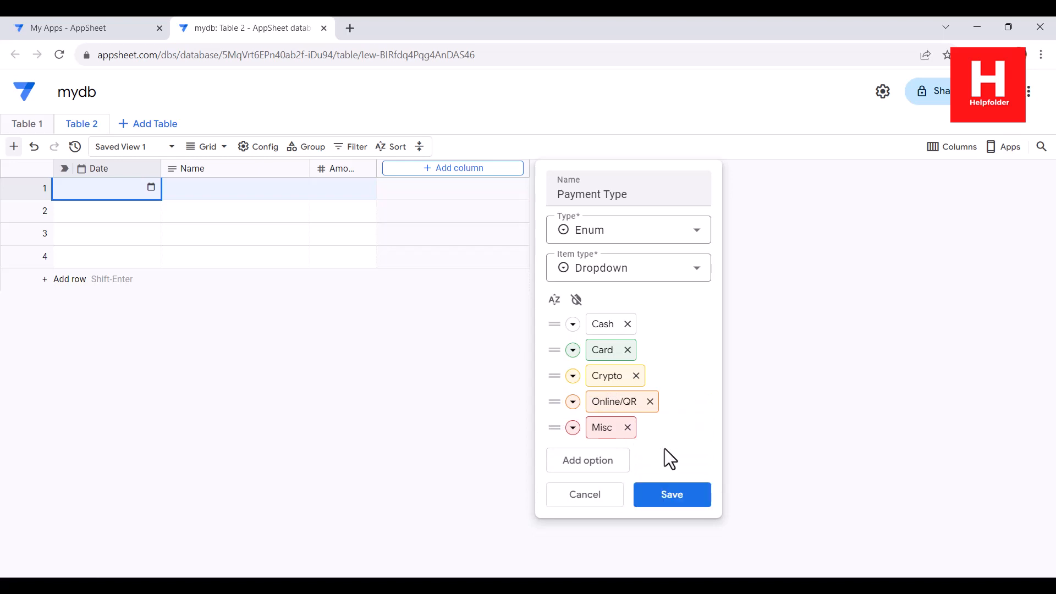
{"action": "left_click", "coordinate": [682, 502]}
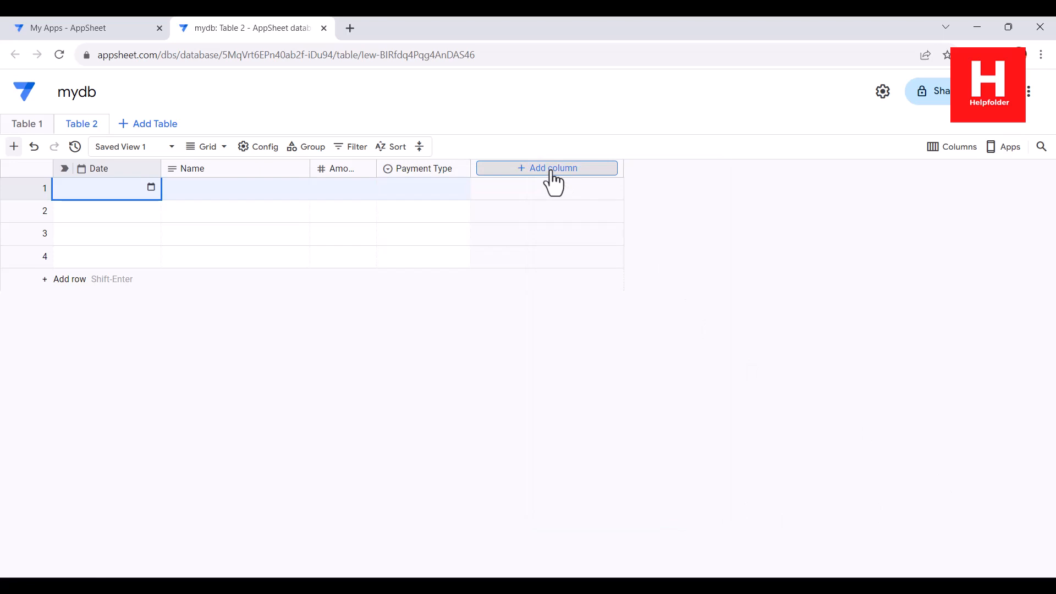
Add a Text column named Notes to Table 2
{"action": "left_click", "coordinate": [552, 173]}
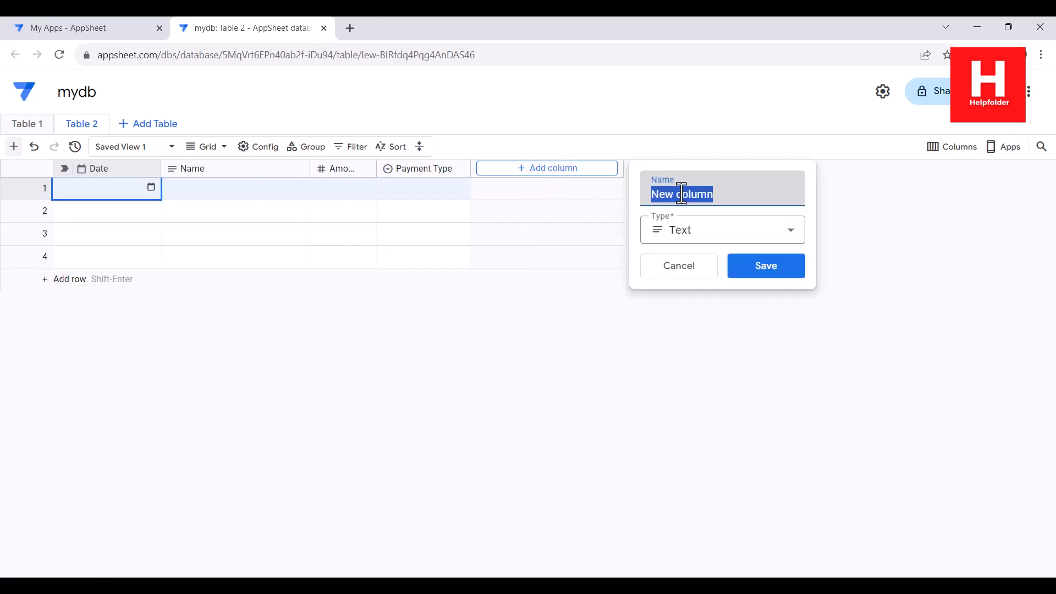
{"action": "type", "text": "Notes"}
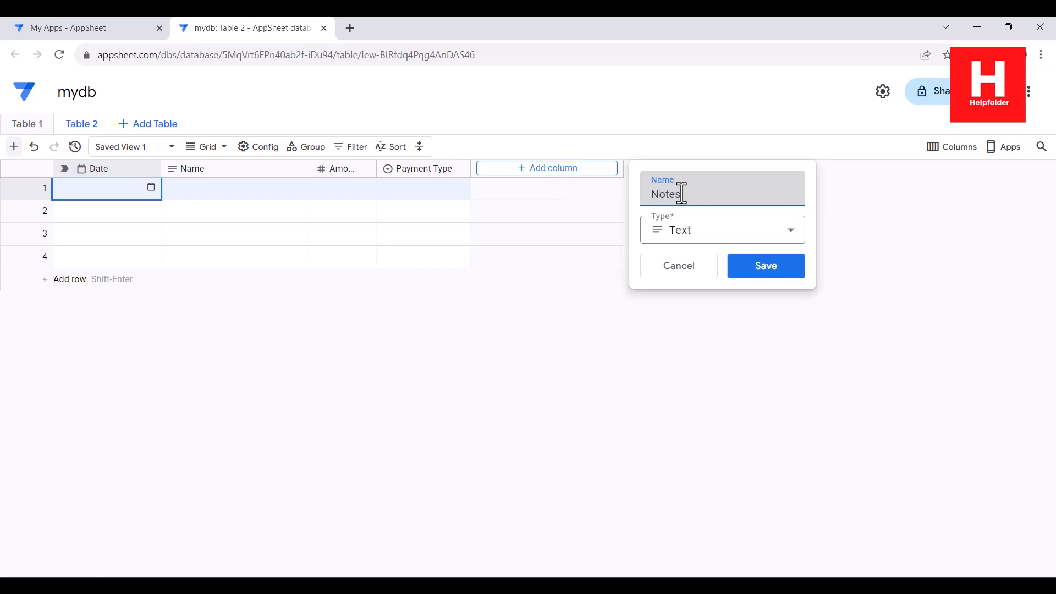
{"action": "left_click", "coordinate": [783, 268]}
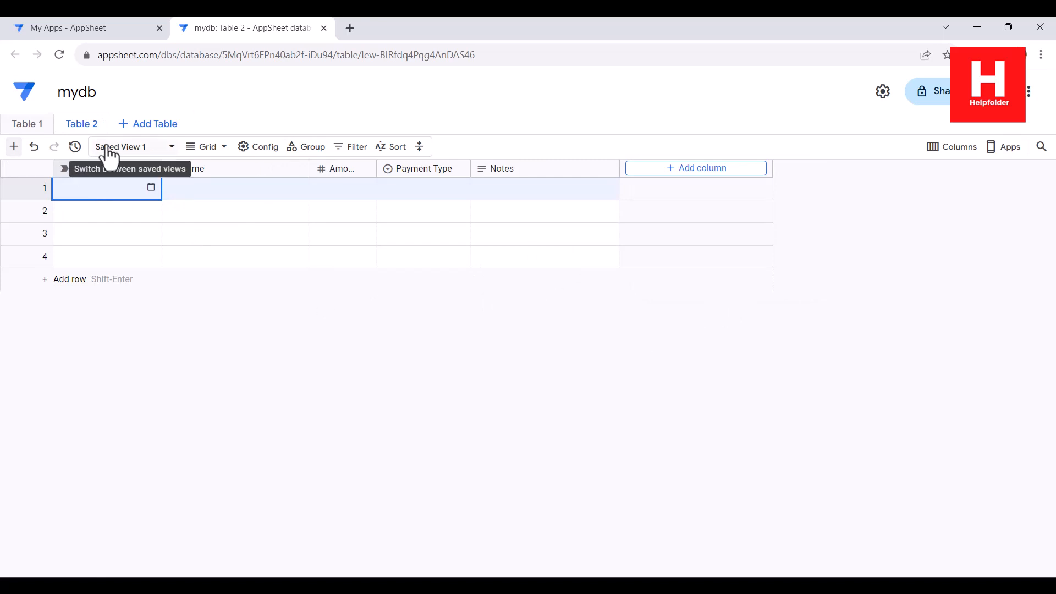
Rename Table 2 as Fundraiser in its table settings and save the change
{"action": "left_click", "coordinate": [98, 125]}
{"action": "left_click", "coordinate": [132, 154]}
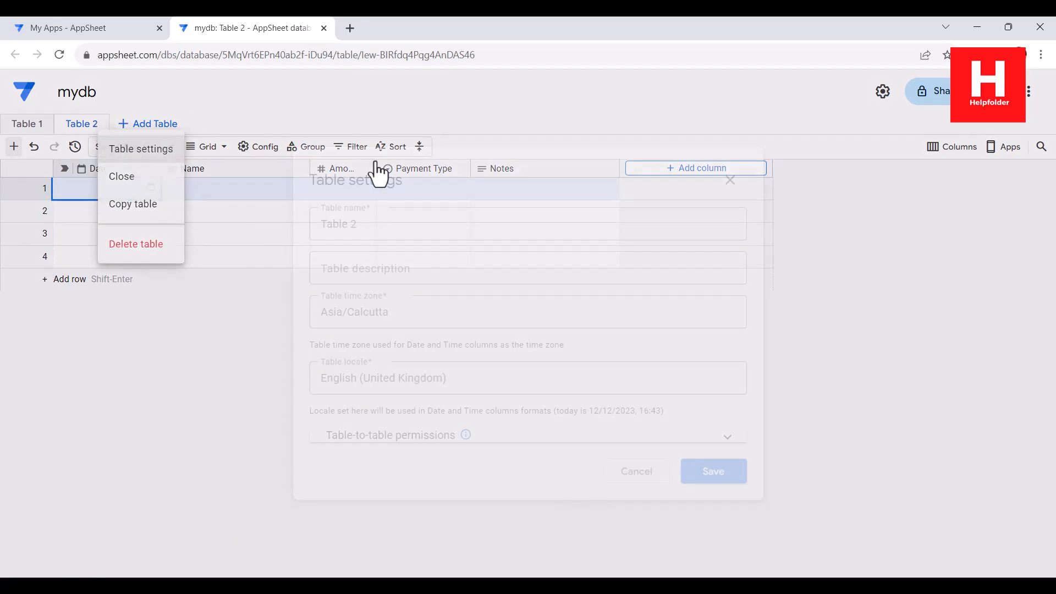
{"action": "double_click", "coordinate": [384, 225]}
{"action": "left_click_drag", "start_coordinate": [384, 225], "coordinate": [308, 213]}
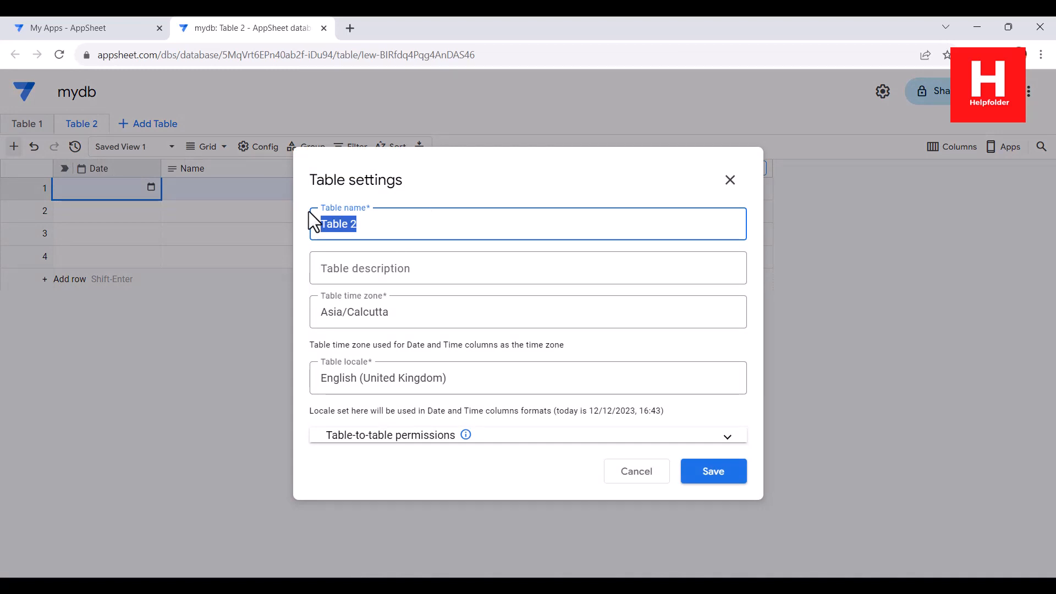
{"action": "key", "text": "BackSpace"}
{"action": "type", "text": "Fundraiser"}
{"action": "left_click", "coordinate": [721, 478]}
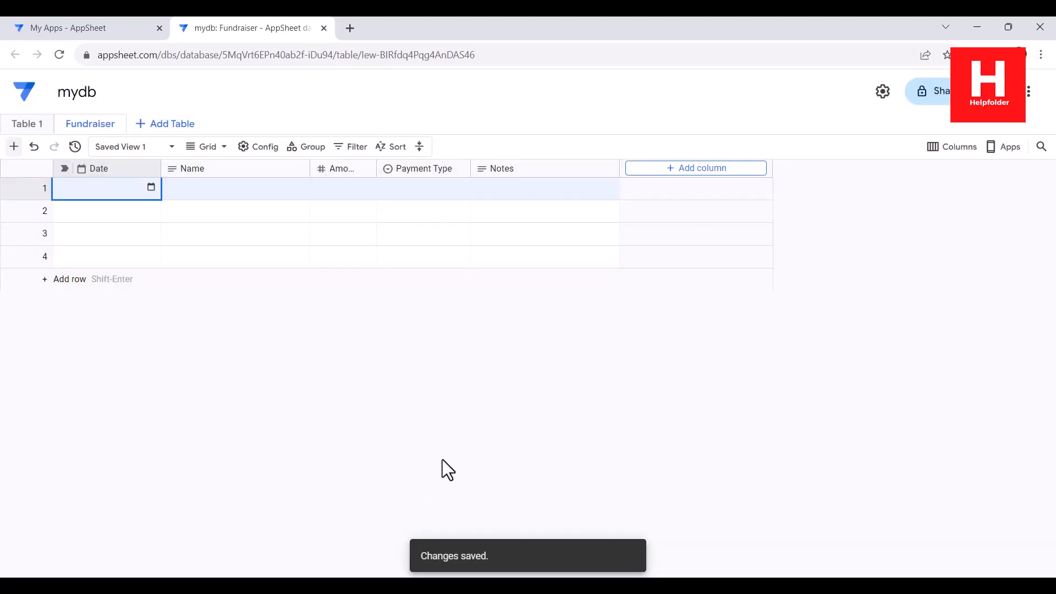
From the AppSheet home page, start a new app from existing data, named Fundraiser Tracker with the category Other
{"action": "left_click", "coordinate": [28, 25]}
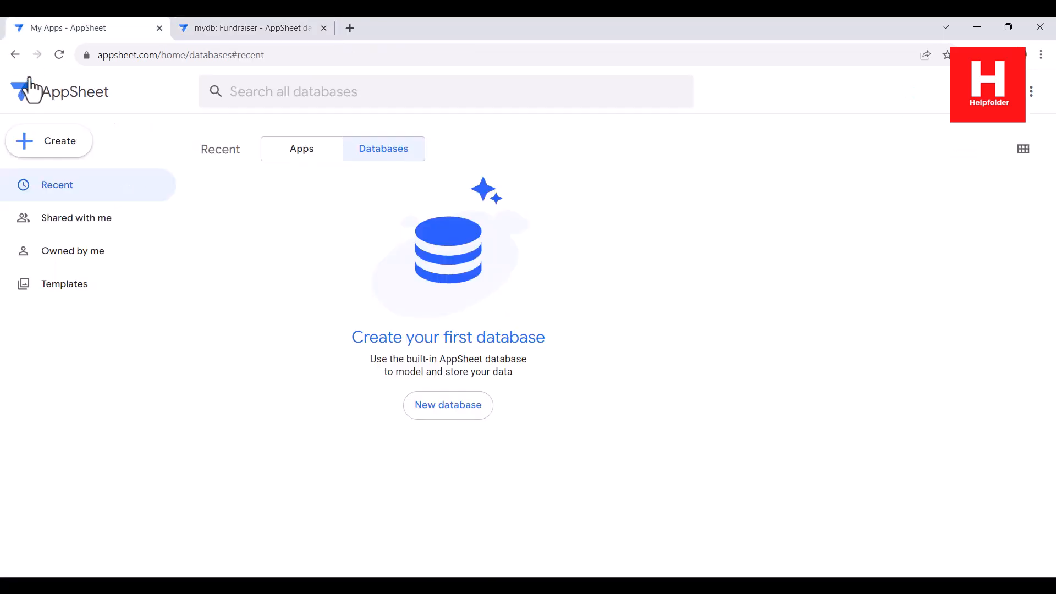
{"action": "left_click", "coordinate": [60, 145]}
{"action": "mouse_move", "coordinate": [117, 195]}
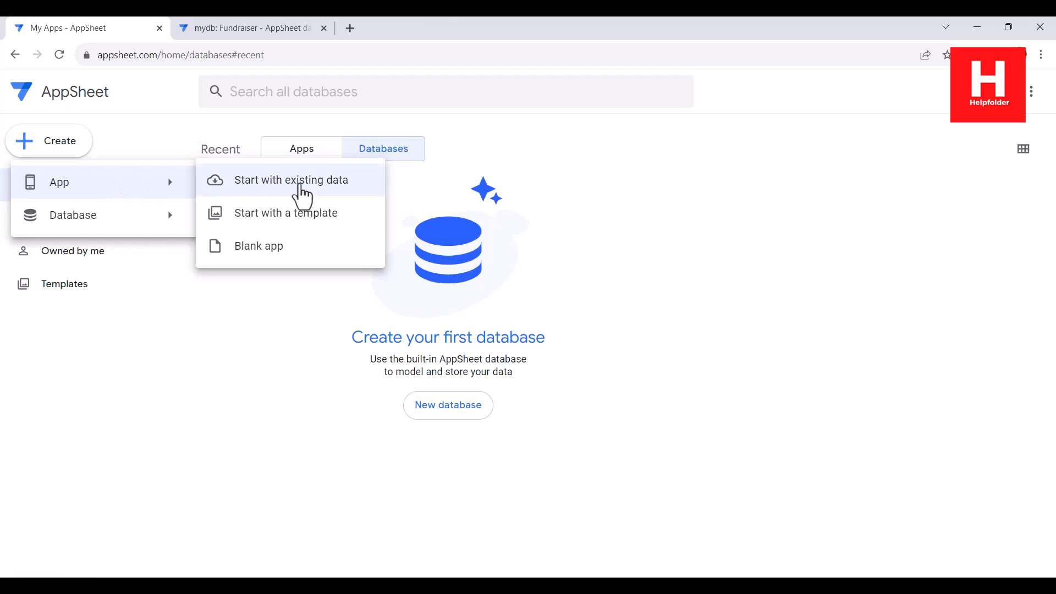
{"action": "left_click", "coordinate": [302, 197]}
{"action": "left_click_drag", "start_coordinate": [417, 152], "coordinate": [311, 134]}
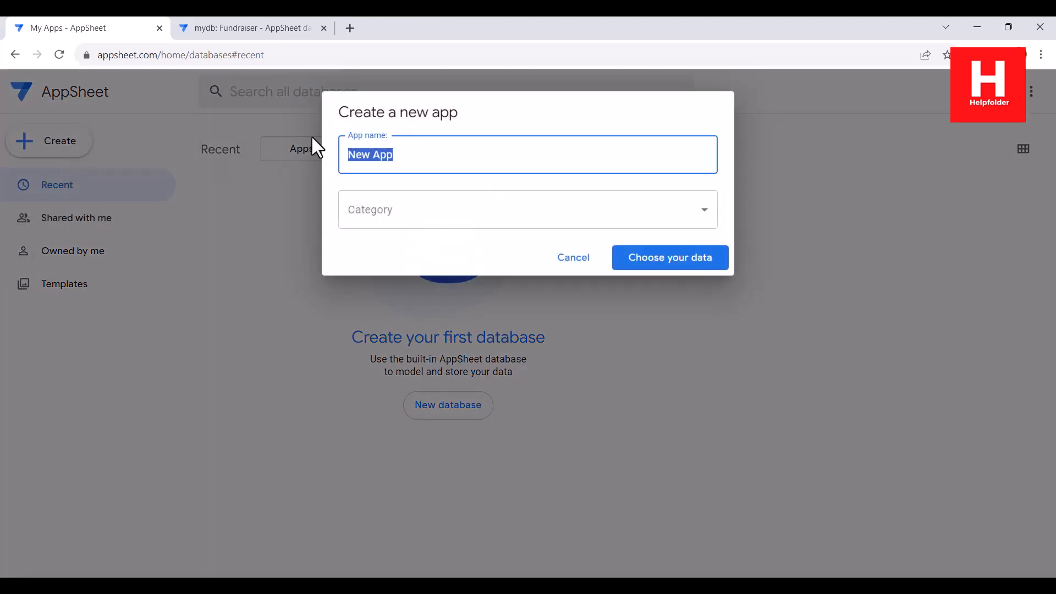
{"action": "type", "text": "Fundrais"}
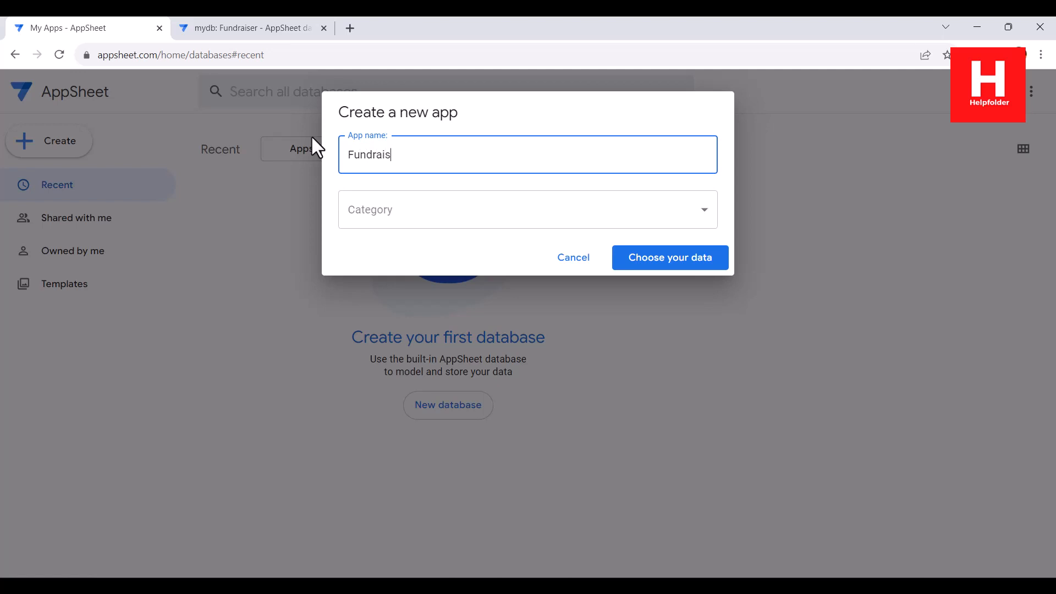
{"action": "type", "text": "er Tracker"}
{"action": "left_click", "coordinate": [378, 219]}
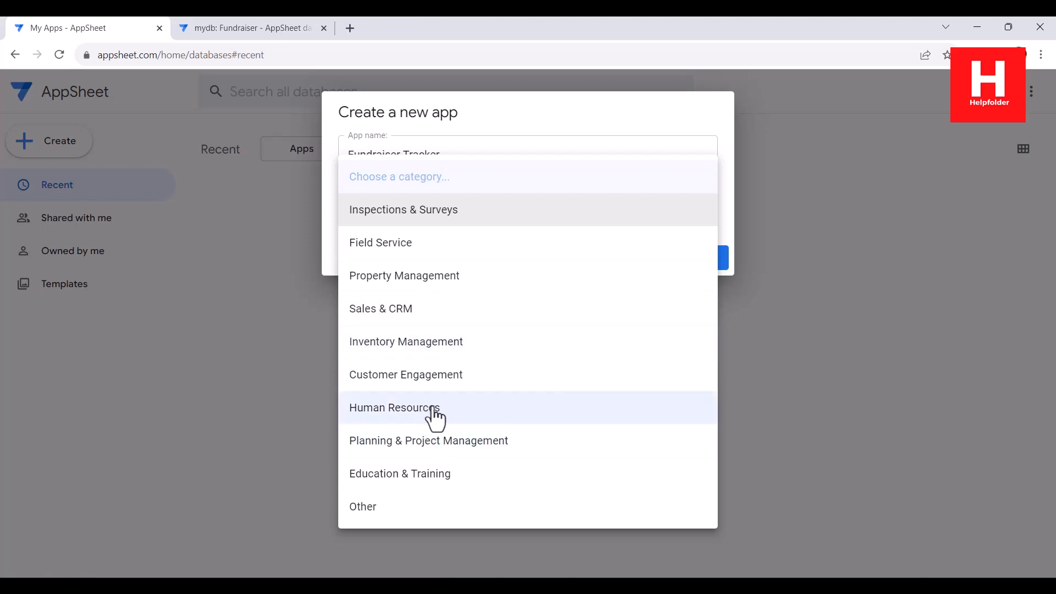
{"action": "left_click", "coordinate": [400, 503]}
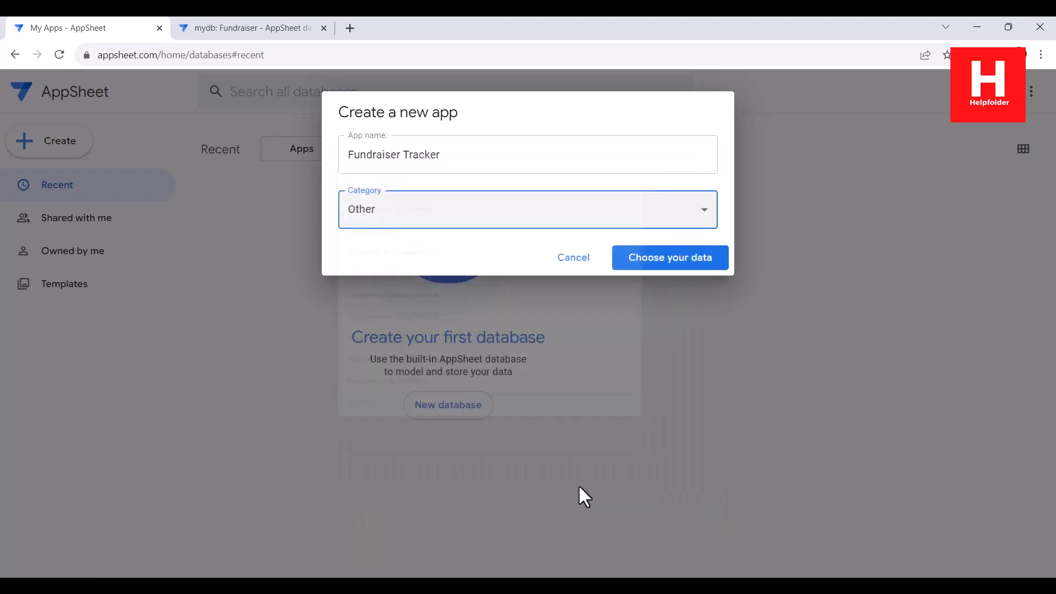
{"action": "left_click", "coordinate": [672, 267]}
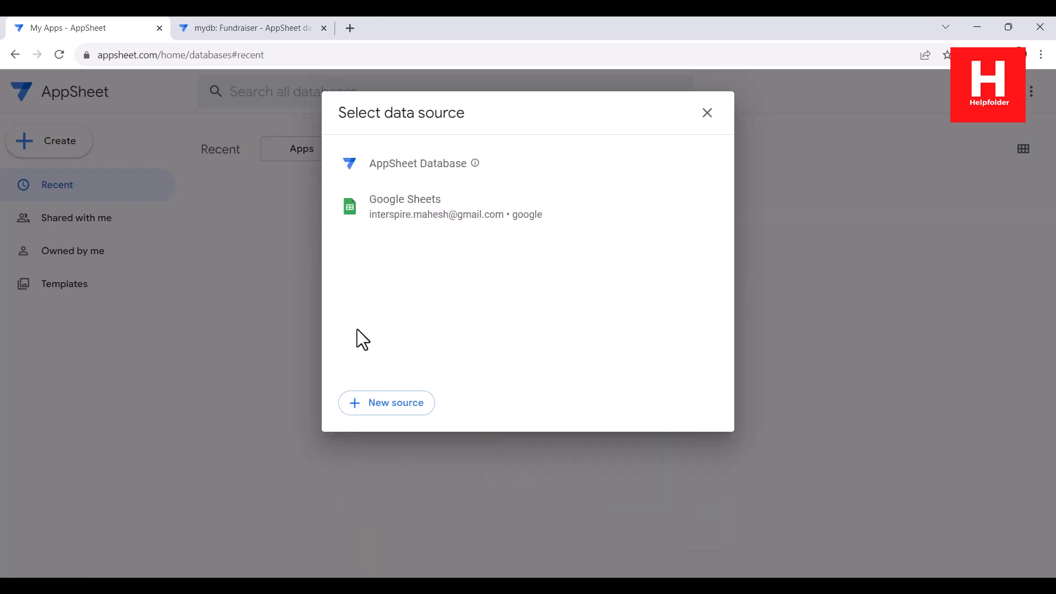
Choose the AppSheet database mydb as the data source, exclude Table 1, and create the app with only the Fundraiser table
{"action": "left_click", "coordinate": [379, 150]}
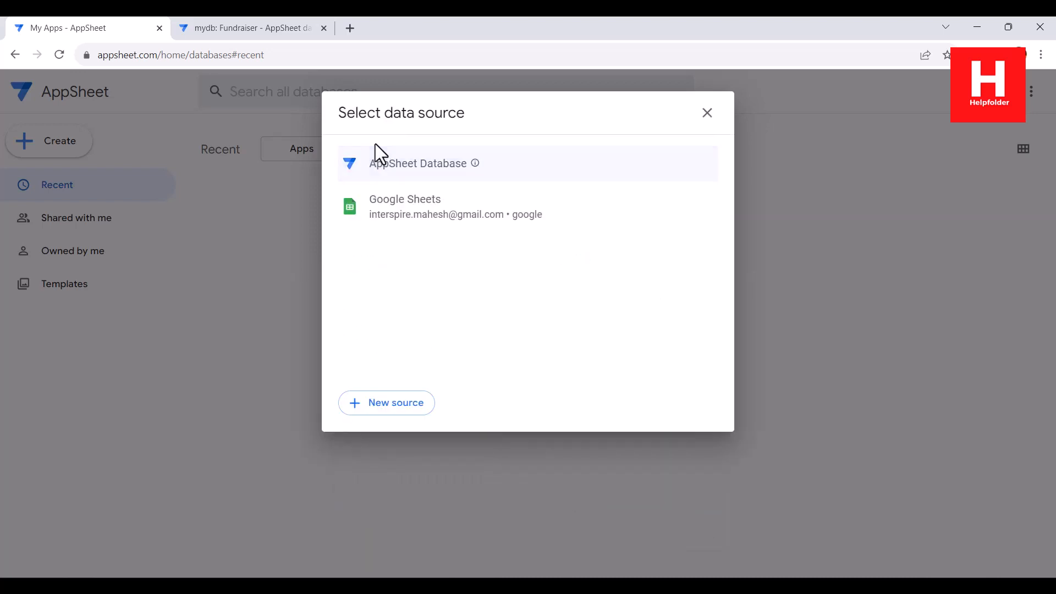
{"action": "left_click", "coordinate": [407, 165]}
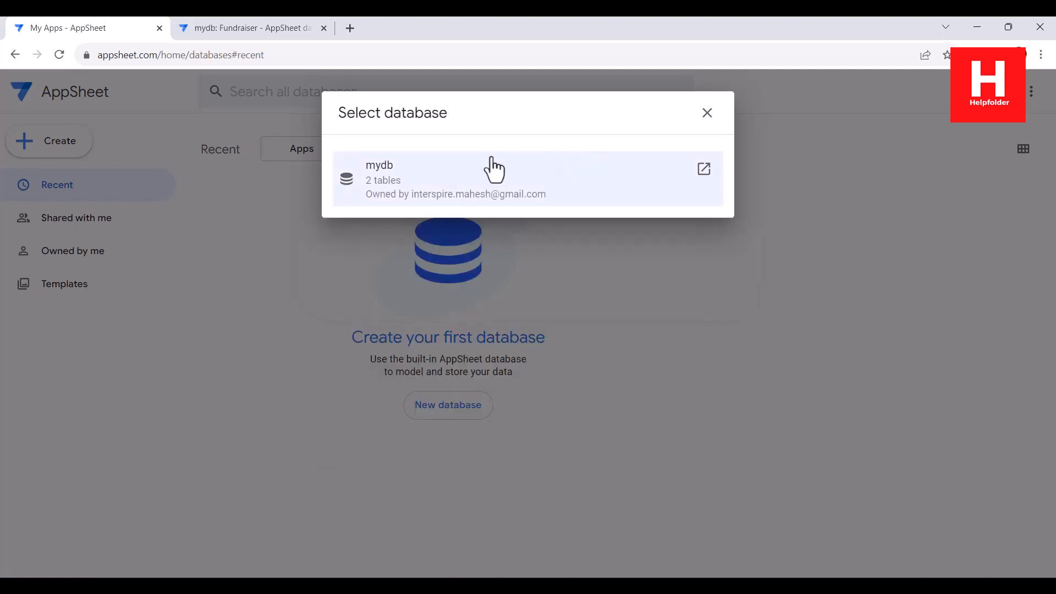
{"action": "left_click", "coordinate": [420, 186]}
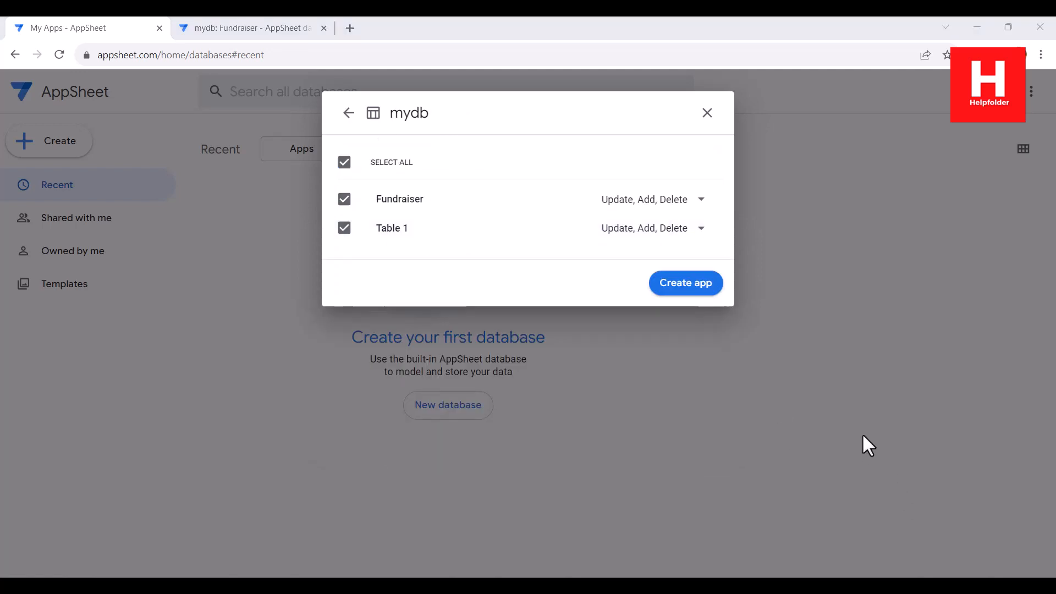
{"action": "left_click", "coordinate": [344, 228]}
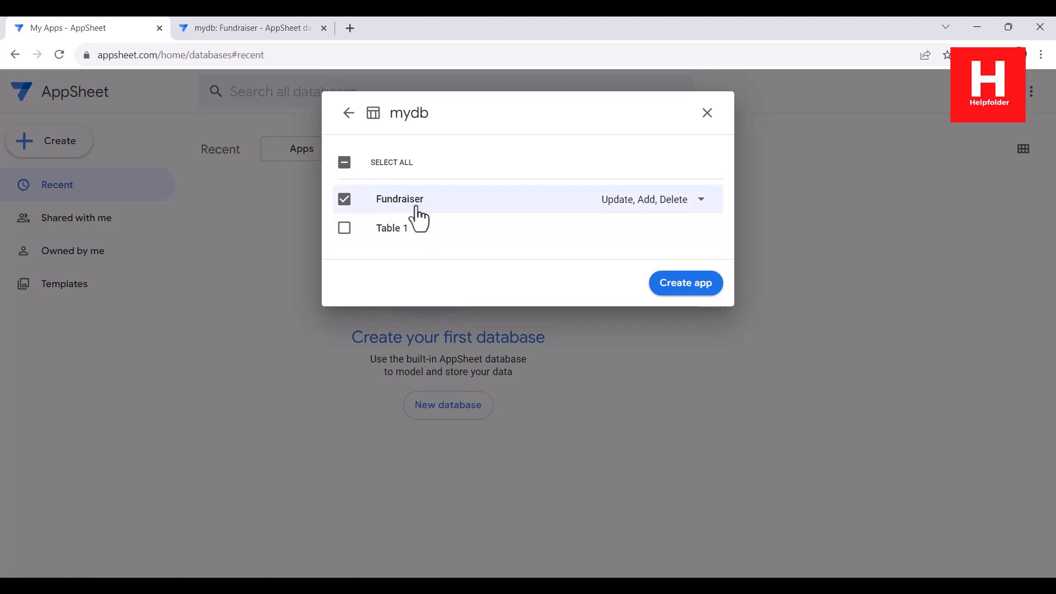
{"action": "left_click", "coordinate": [253, 29]}
{"action": "left_click", "coordinate": [79, 28]}
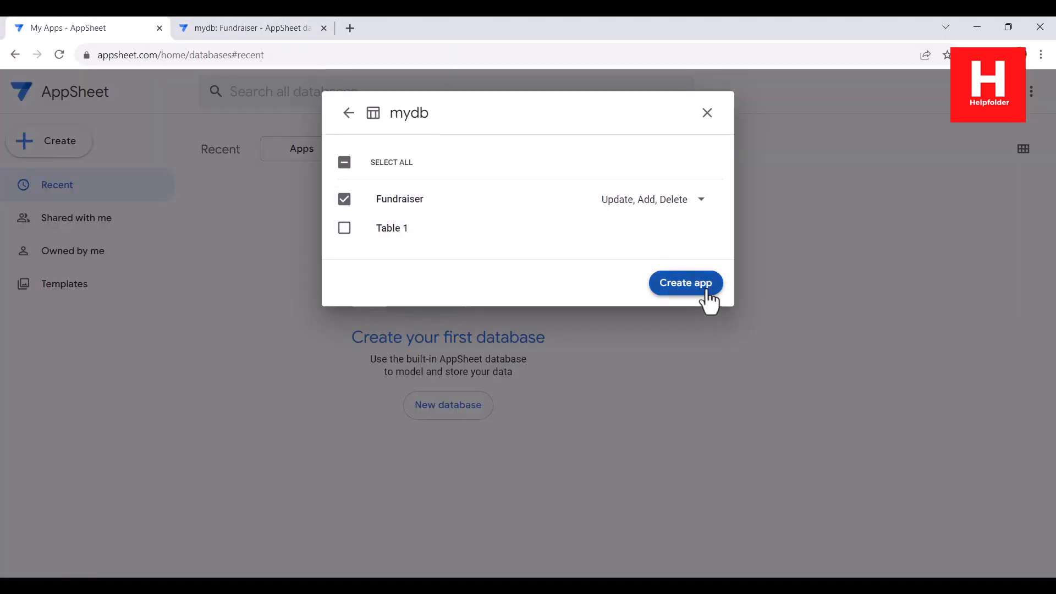
{"action": "left_click", "coordinate": [676, 289]}
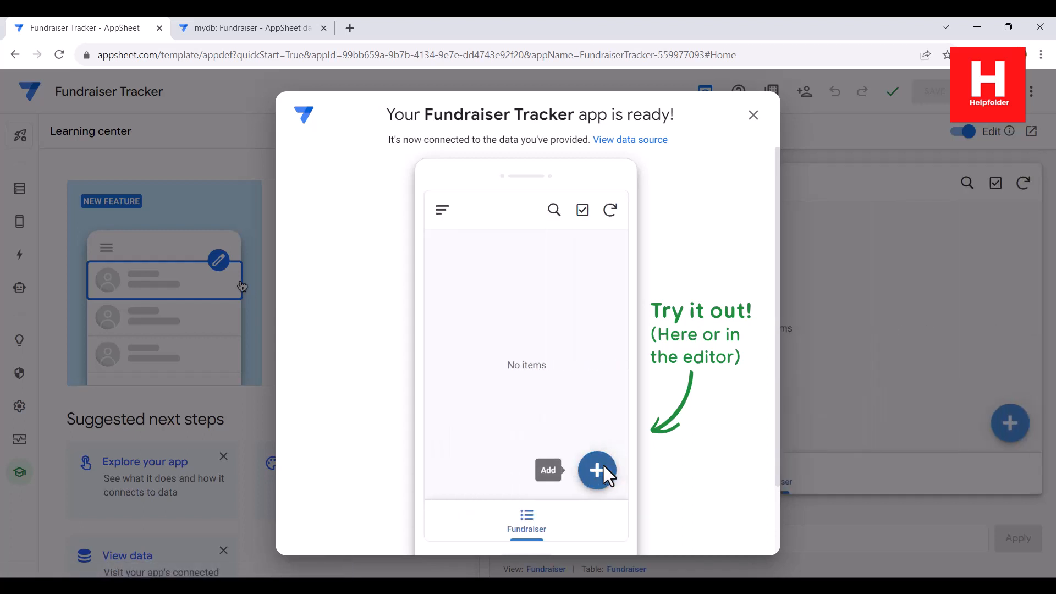
Dismiss the app-ready dialog and set the Fundraiser view's type to table
{"action": "left_click", "coordinate": [754, 116]}
{"action": "left_click", "coordinate": [77, 217]}
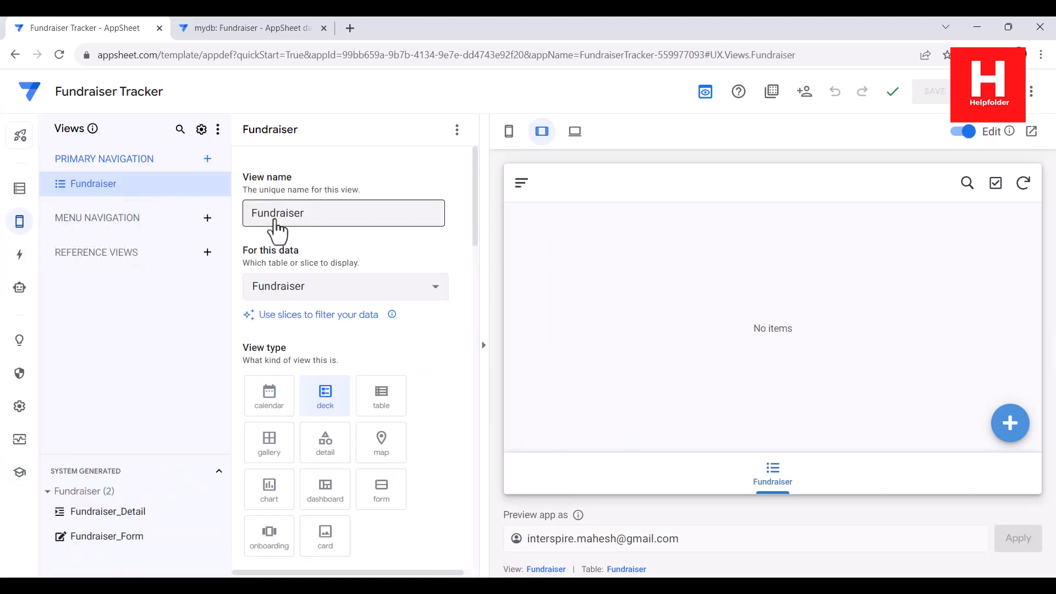
{"action": "left_click", "coordinate": [382, 412]}
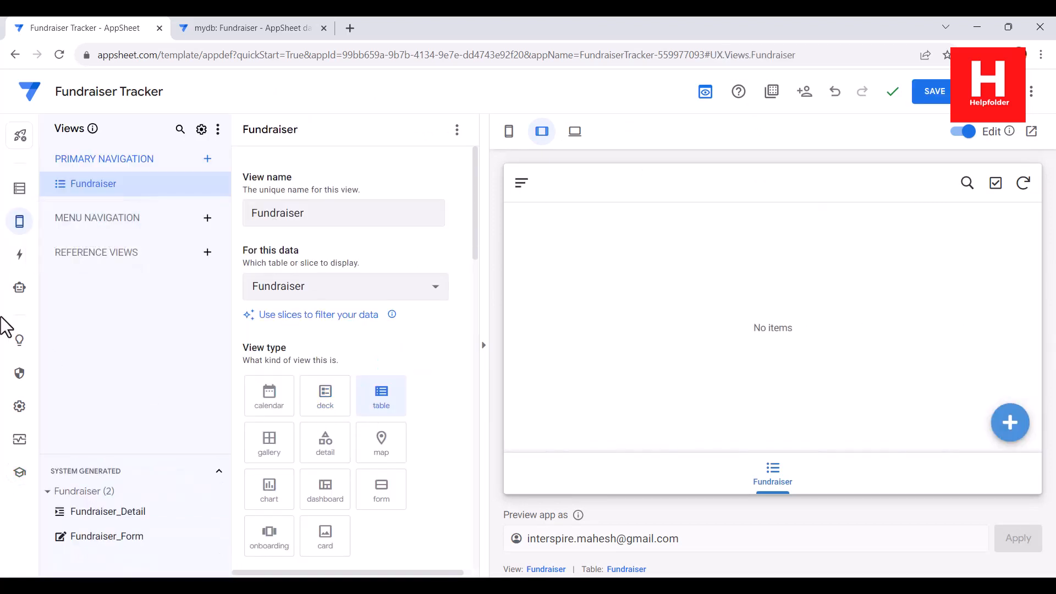
Collapse the app preview and review the column settings of the Fundraiser table's data
{"action": "left_click", "coordinate": [16, 194]}
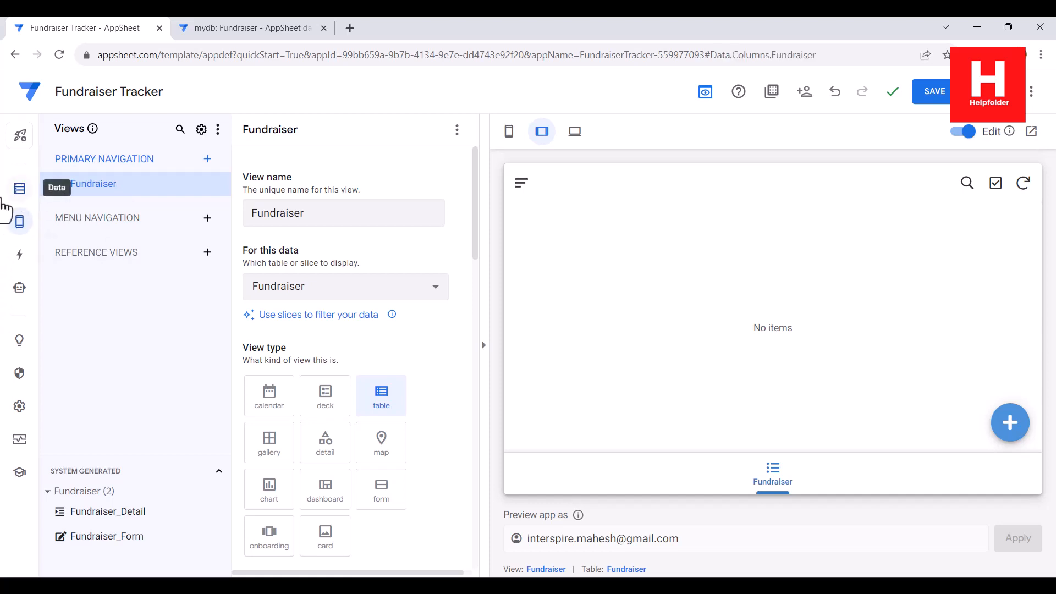
{"action": "left_click", "coordinate": [486, 354]}
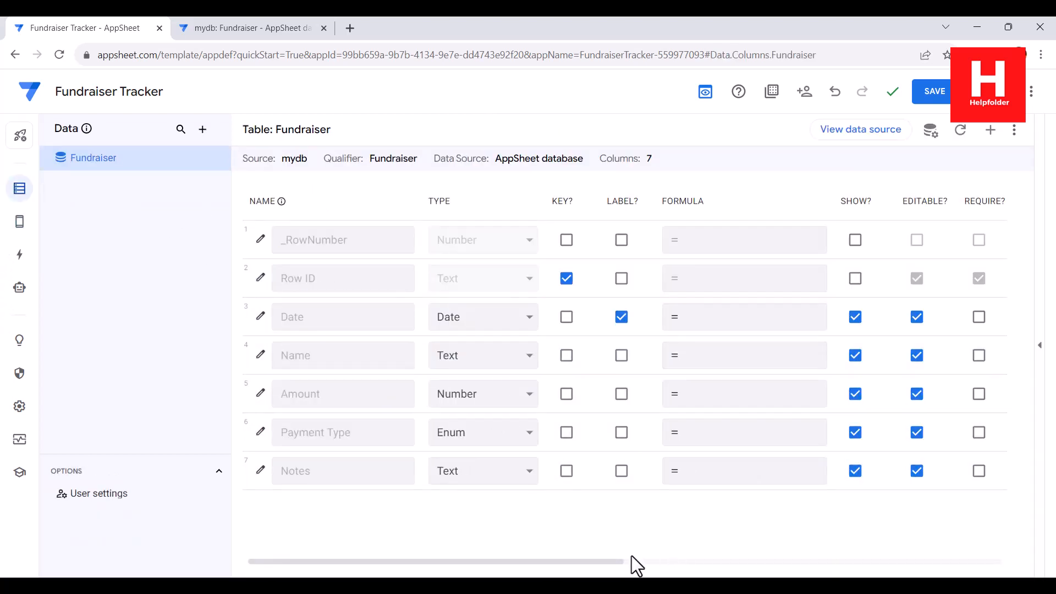
{"action": "left_click_drag", "start_coordinate": [614, 571], "coordinate": [421, 574]}
In the Fundraiser view's options, check the group aggregate choices and group the rows by Amount
{"action": "mouse_move", "coordinate": [25, 222]}
{"action": "left_click", "coordinate": [77, 221]}
{"action": "scroll", "coordinate": [776, 324], "scroll_direction": "down", "scroll_amount": 6}
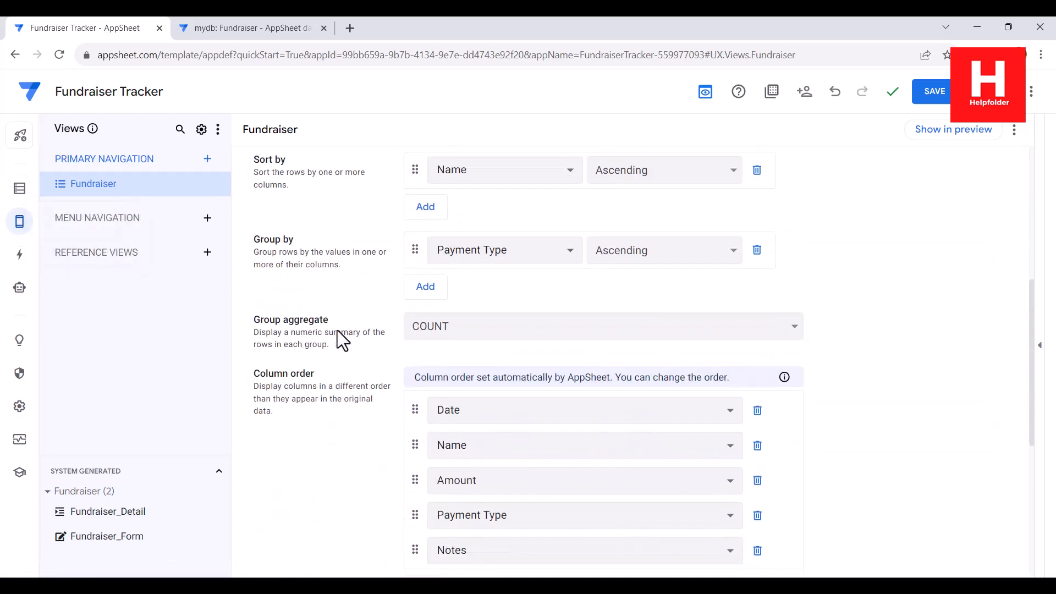
{"action": "left_click", "coordinate": [472, 323]}
{"action": "left_click", "coordinate": [473, 322]}
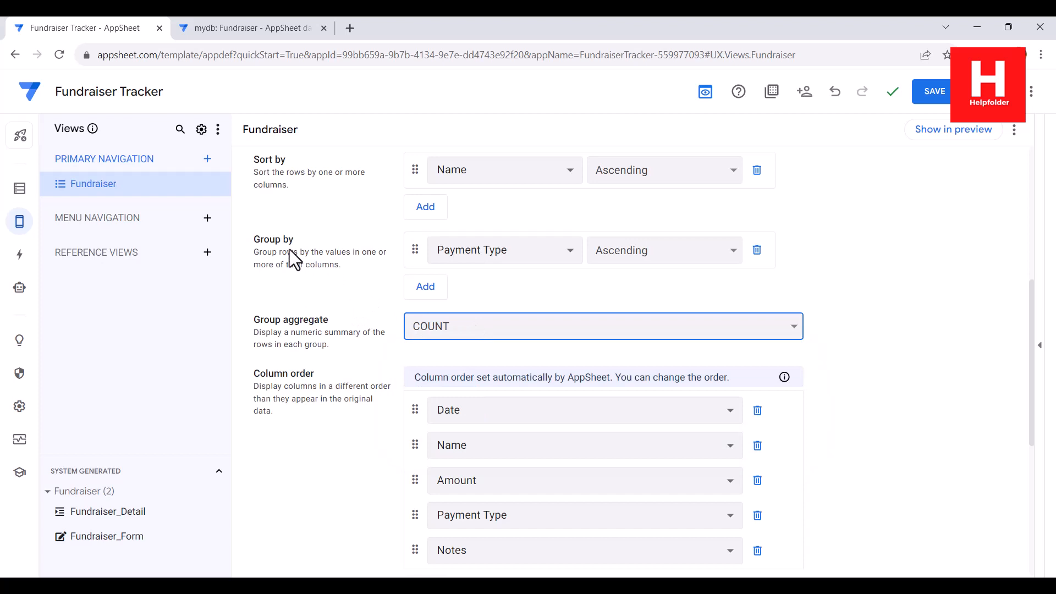
{"action": "left_click", "coordinate": [502, 260]}
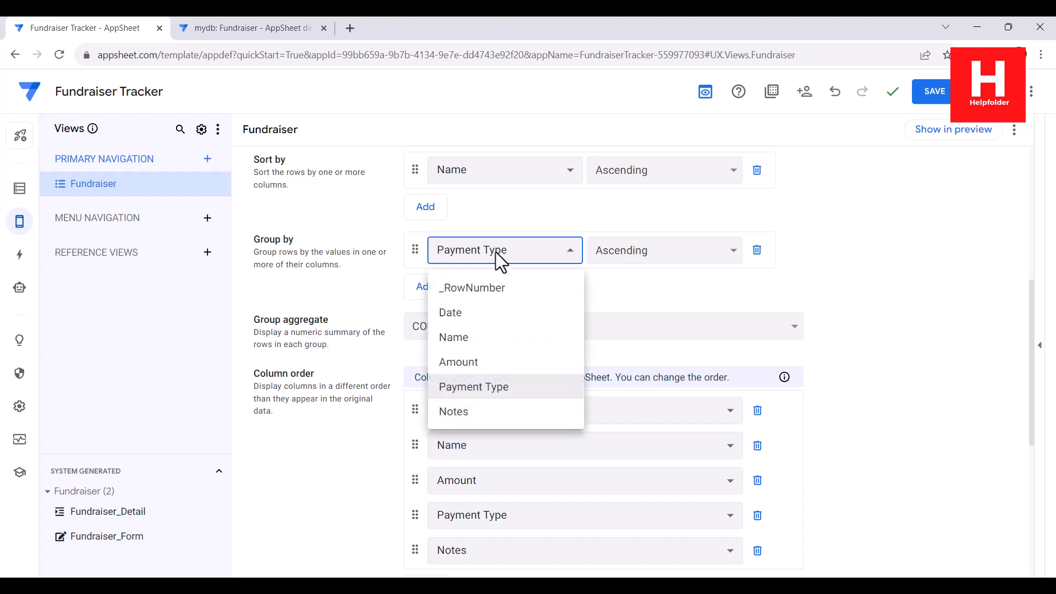
{"action": "left_click", "coordinate": [474, 364]}
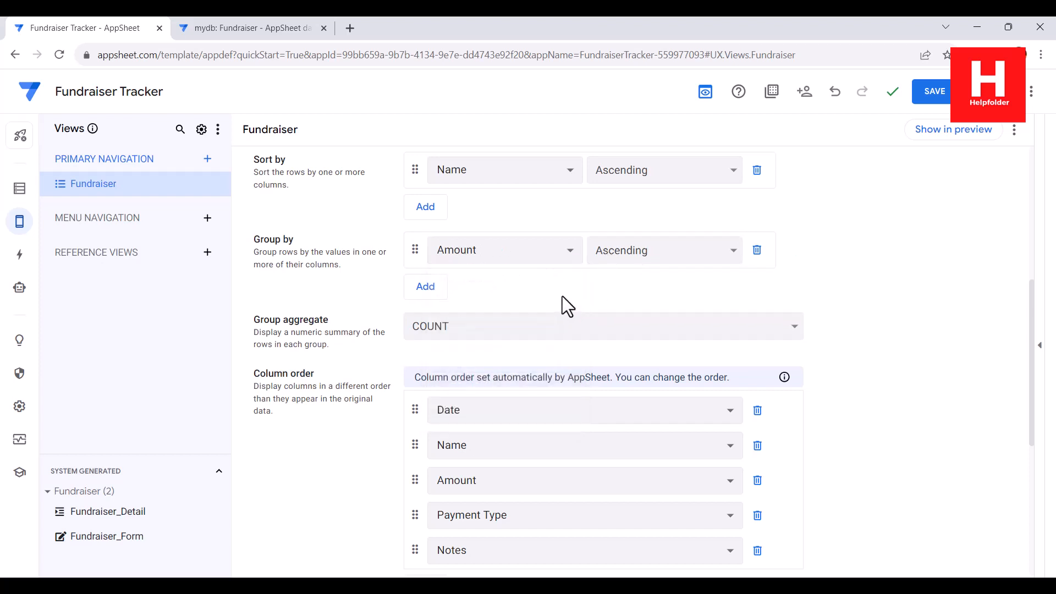
Change the Fundraiser view's row sorting to Row ID and save the app
{"action": "left_click", "coordinate": [478, 172]}
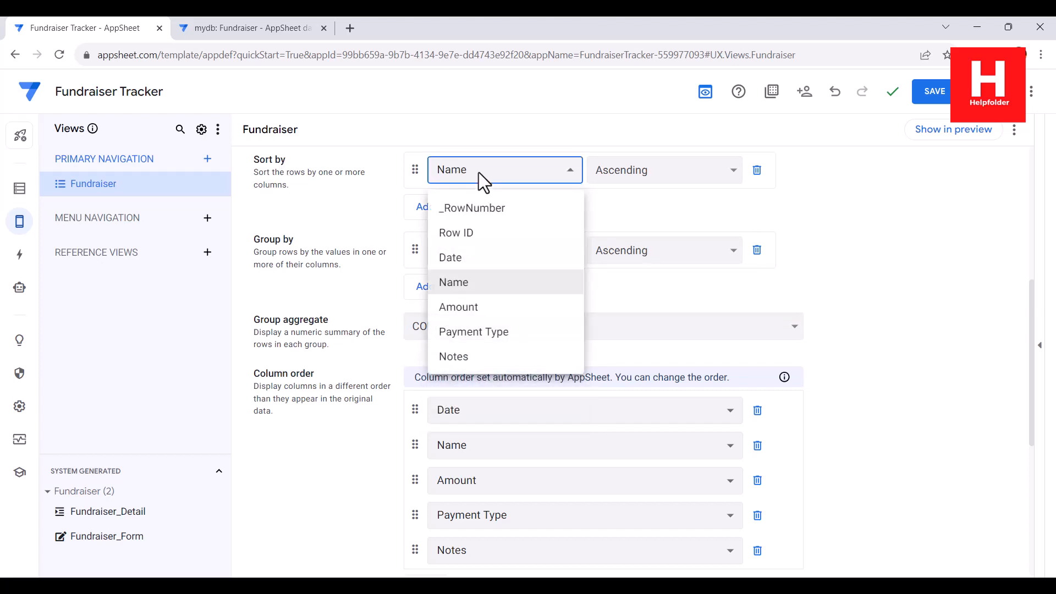
{"action": "left_click", "coordinate": [452, 242]}
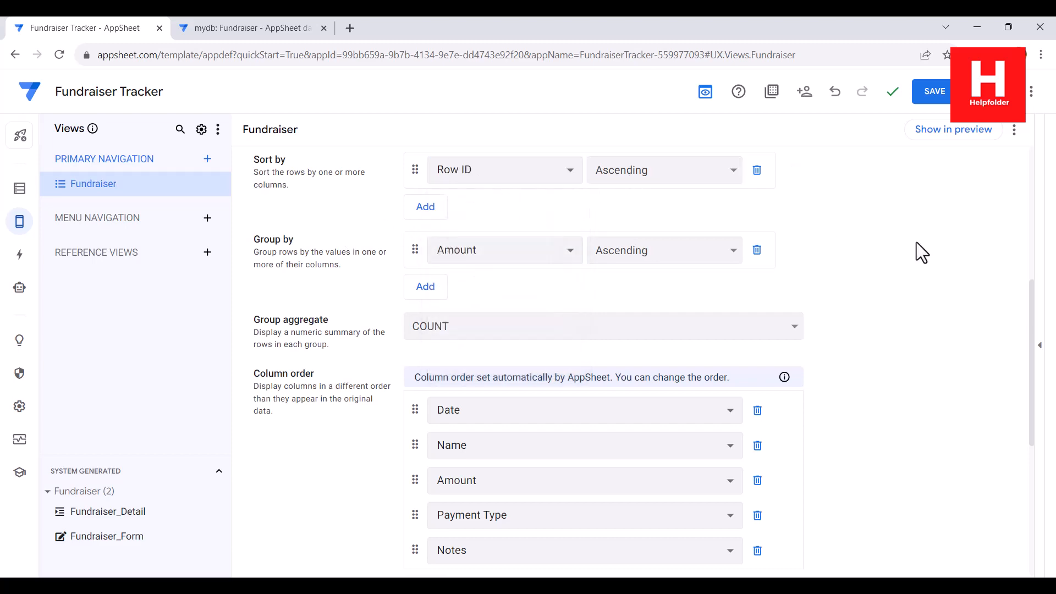
{"action": "scroll", "coordinate": [916, 242], "scroll_direction": "up", "scroll_amount": 6}
{"action": "left_click", "coordinate": [934, 91]}
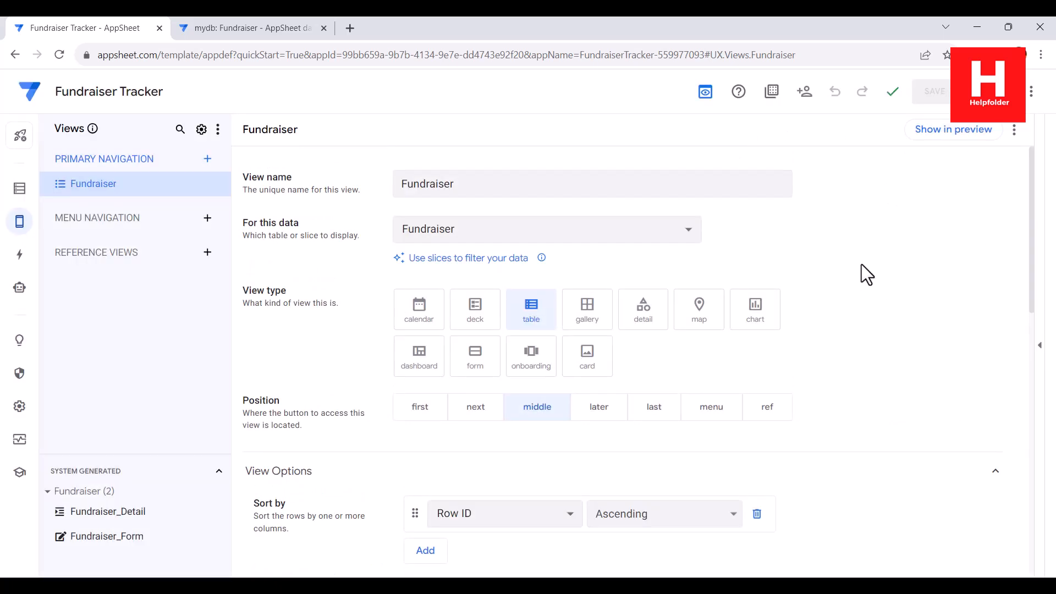
Open the app's desktop preview and save a new record dated 12-12-2023 with the donor's name, amount 100 and payment type Online/QR
{"action": "left_click", "coordinate": [937, 135]}
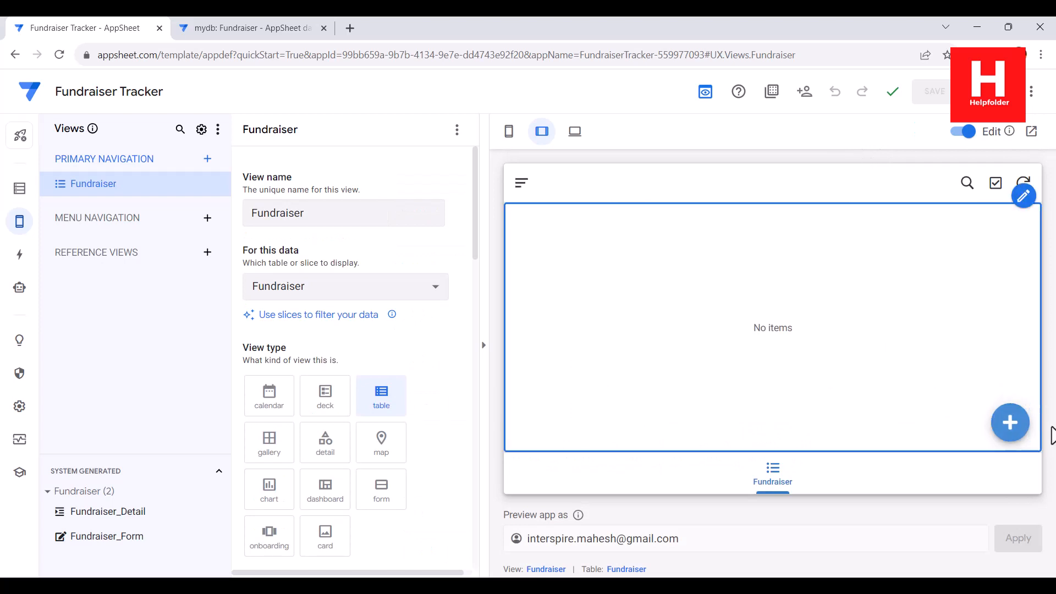
{"action": "left_click", "coordinate": [574, 135]}
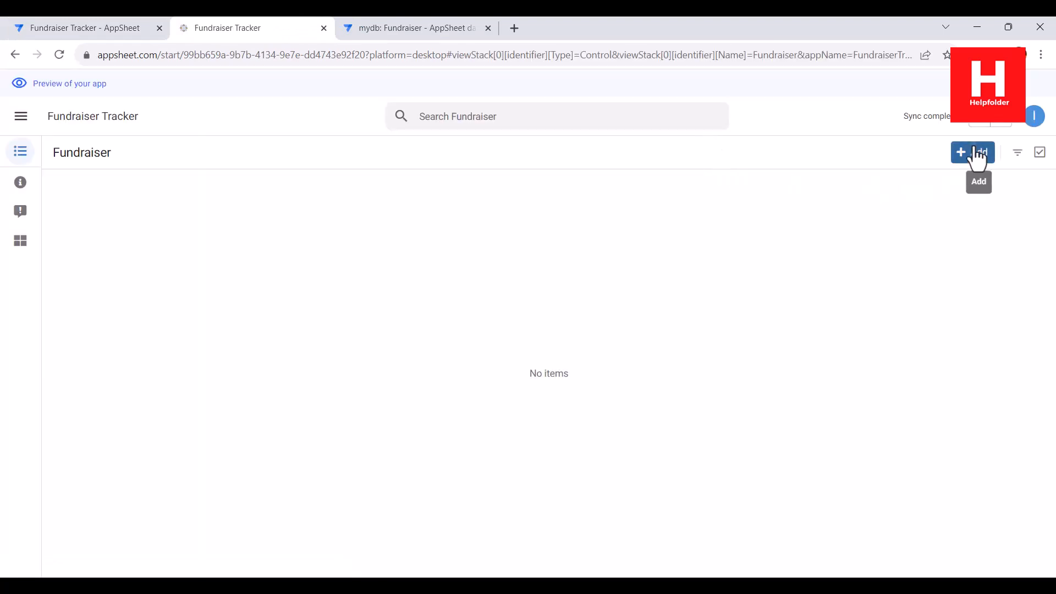
{"action": "left_click", "coordinate": [978, 160]}
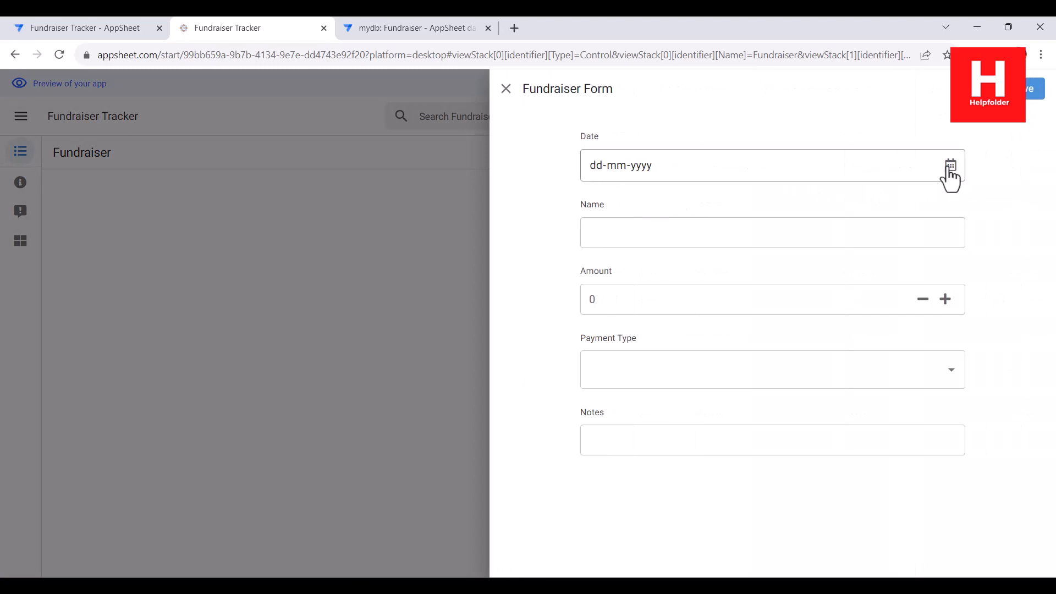
{"action": "left_click", "coordinate": [949, 168]}
{"action": "left_click", "coordinate": [636, 281]}
{"action": "left_click", "coordinate": [605, 232]}
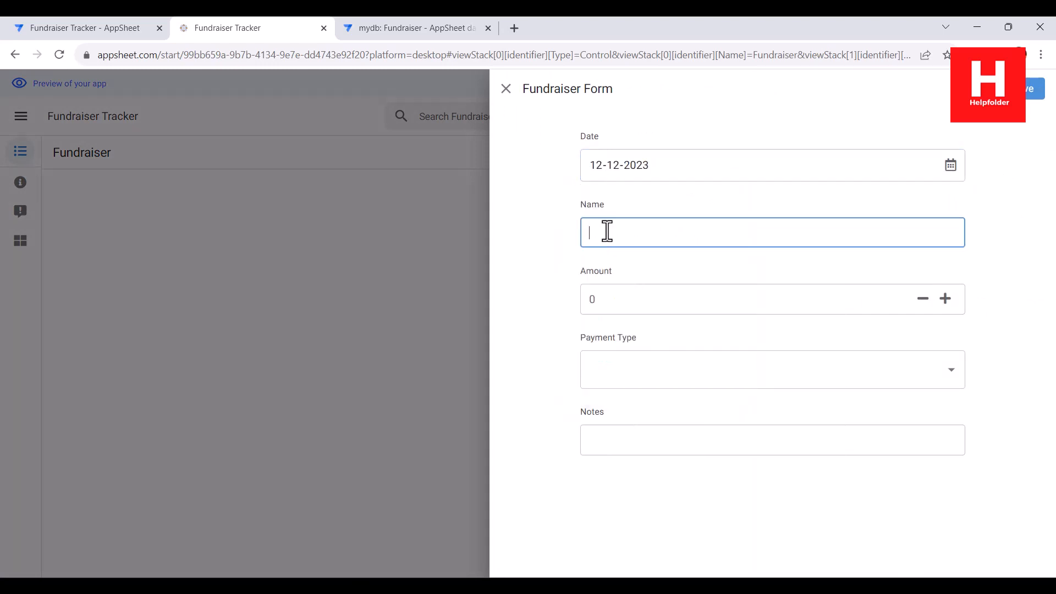
{"action": "left_click", "coordinate": [610, 300]}
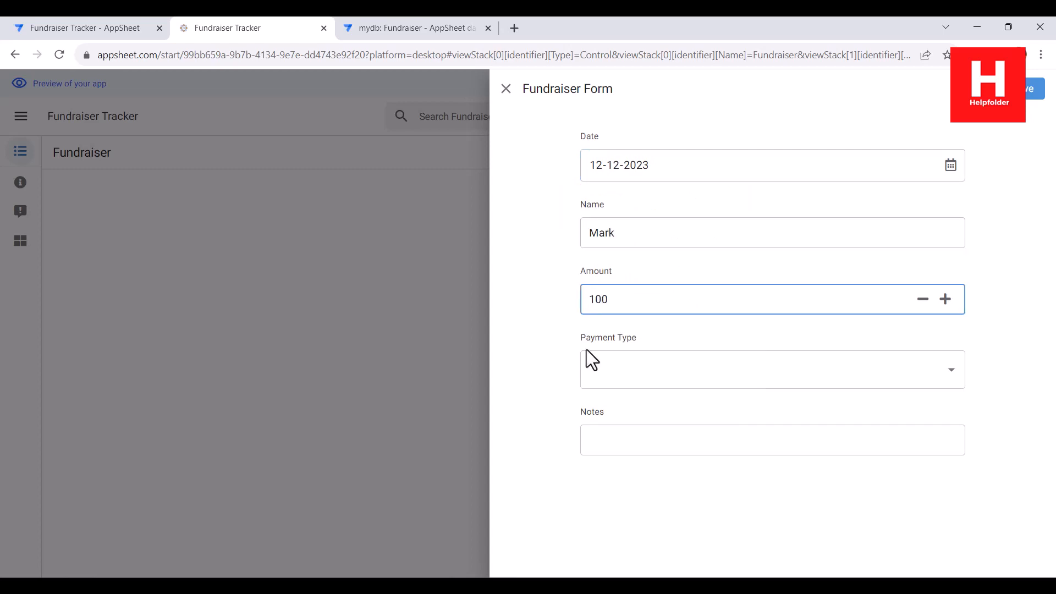
{"action": "left_click", "coordinate": [602, 379]}
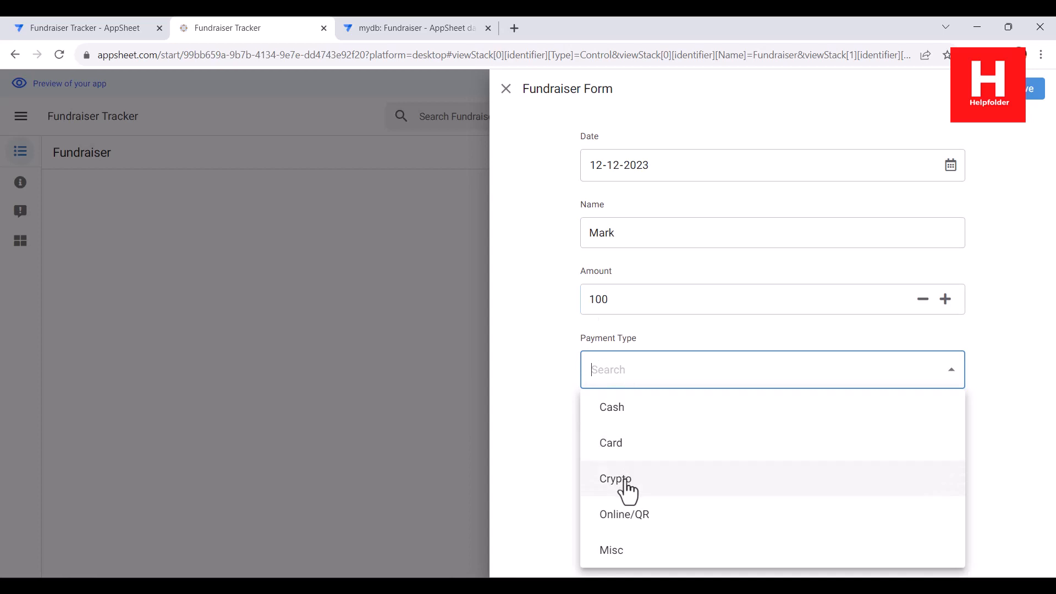
{"action": "left_click", "coordinate": [626, 519]}
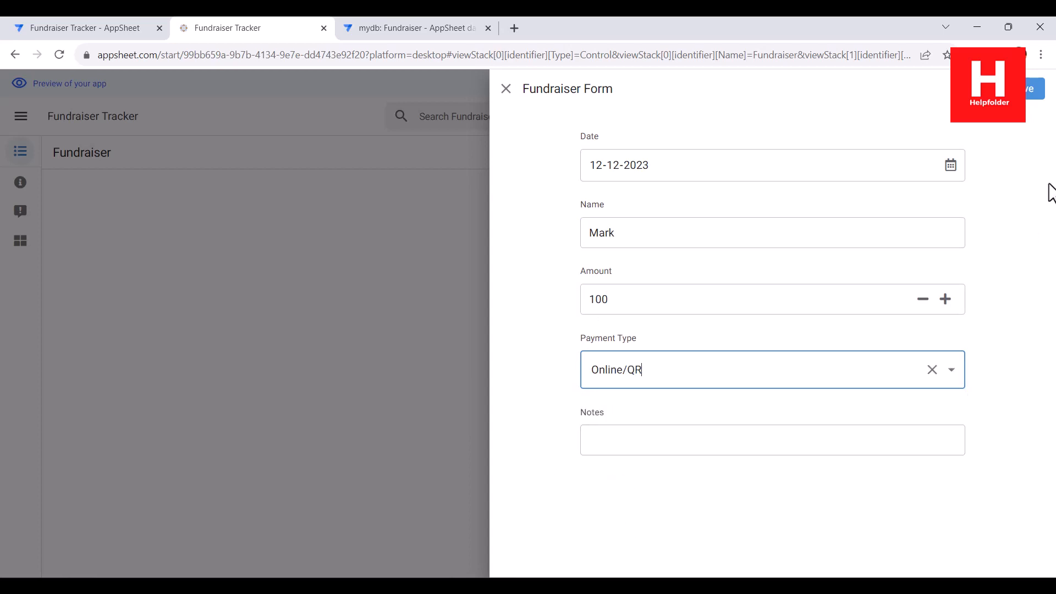
{"action": "left_click", "coordinate": [1033, 90]}
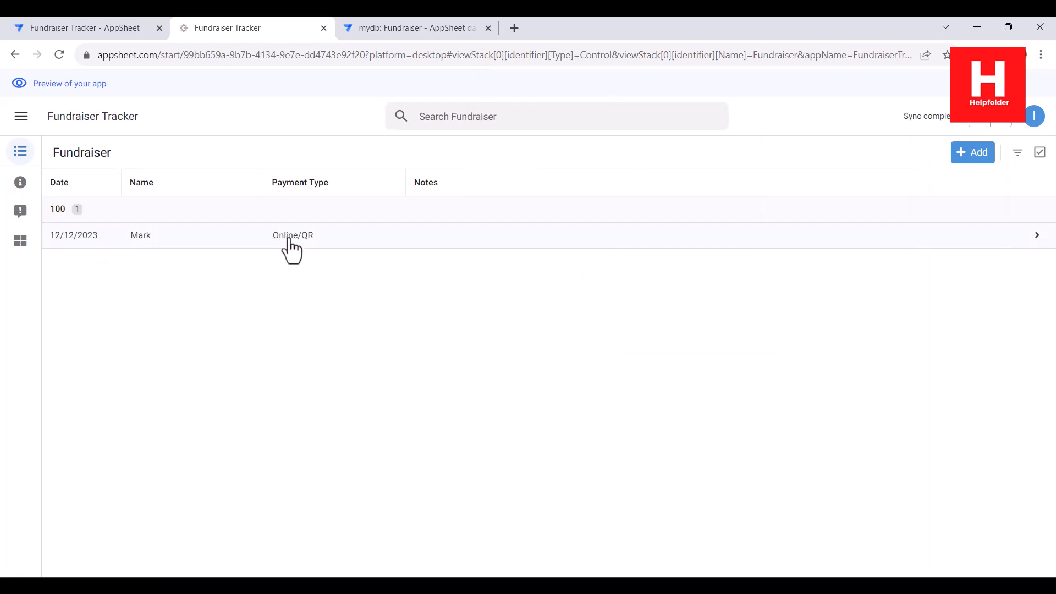
Add and save a second fundraiser record dated 13-12-2023 with the donor's name, amount 40 and payment type Card
{"action": "left_click", "coordinate": [965, 155]}
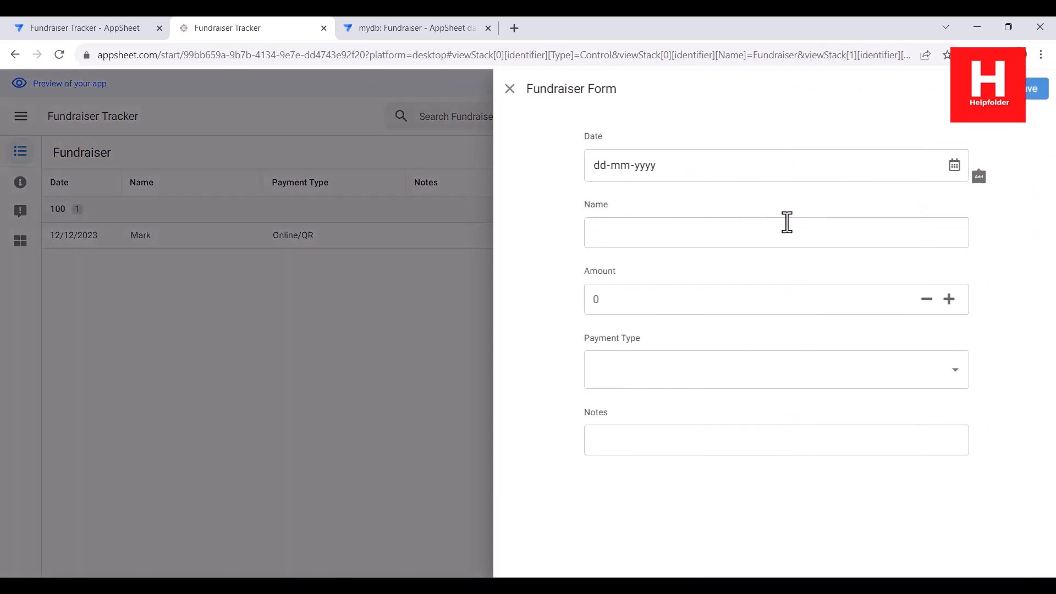
{"action": "left_click", "coordinate": [625, 166]}
{"action": "left_click", "coordinate": [951, 166]}
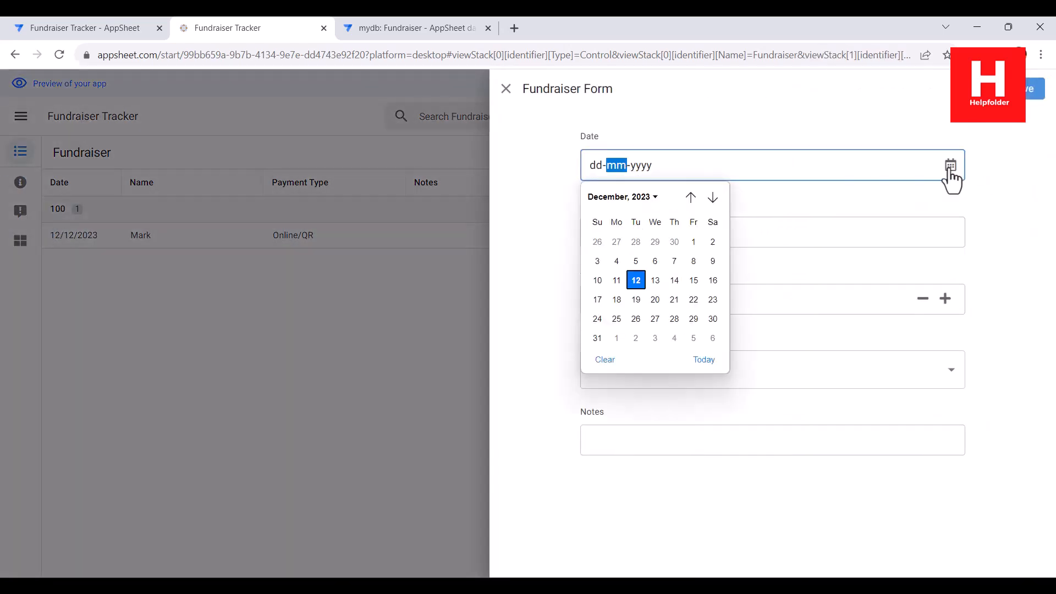
{"action": "left_click", "coordinate": [656, 281]}
{"action": "left_click", "coordinate": [614, 234]}
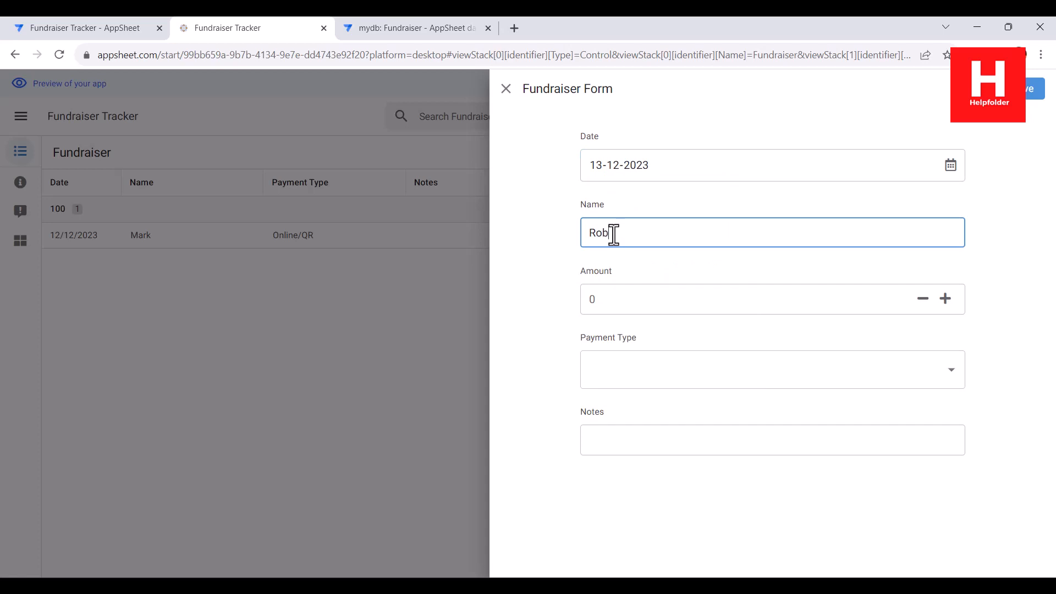
{"action": "type", "text": "Robin"}
{"action": "key", "text": "Tab"}
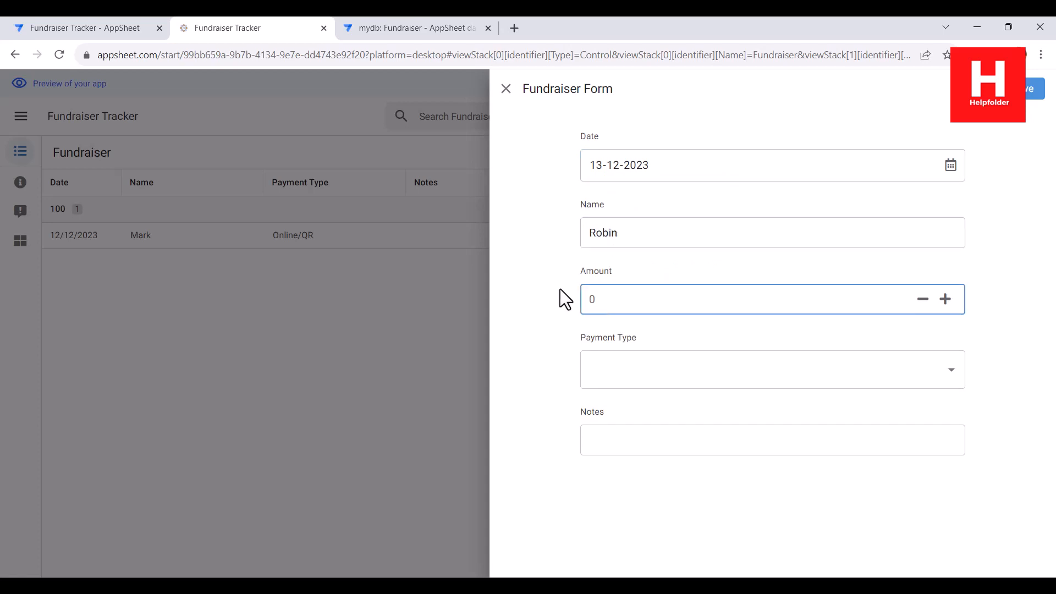
{"action": "type", "text": "40"}
{"action": "left_click", "coordinate": [605, 369]}
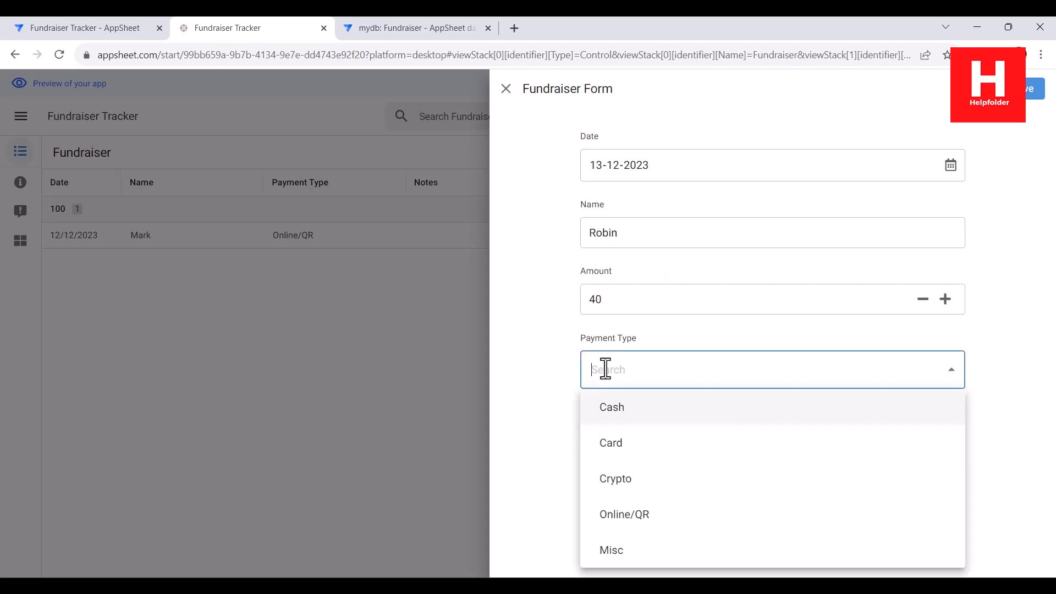
{"action": "left_click", "coordinate": [613, 449]}
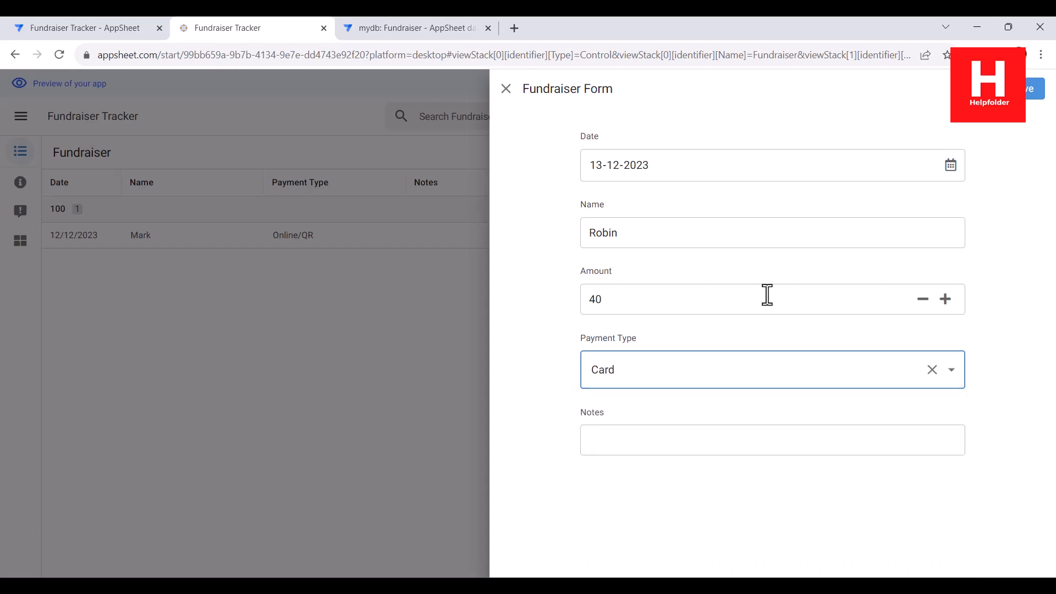
{"action": "left_click", "coordinate": [1034, 88]}
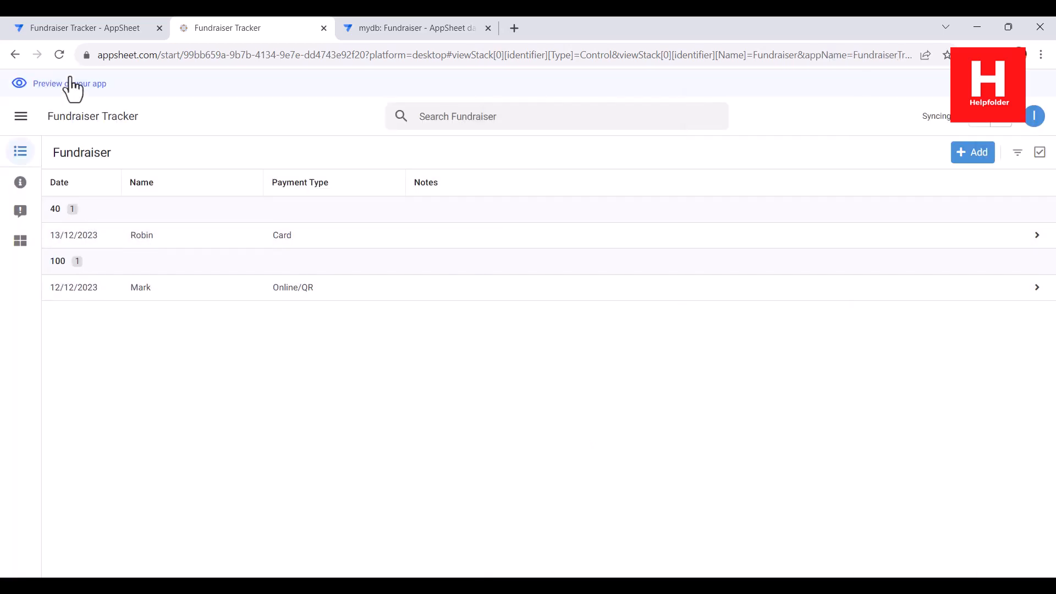
Return to the app editor, set the Fundraiser view to sort rows by Date, and save the app
{"action": "left_click", "coordinate": [74, 34]}
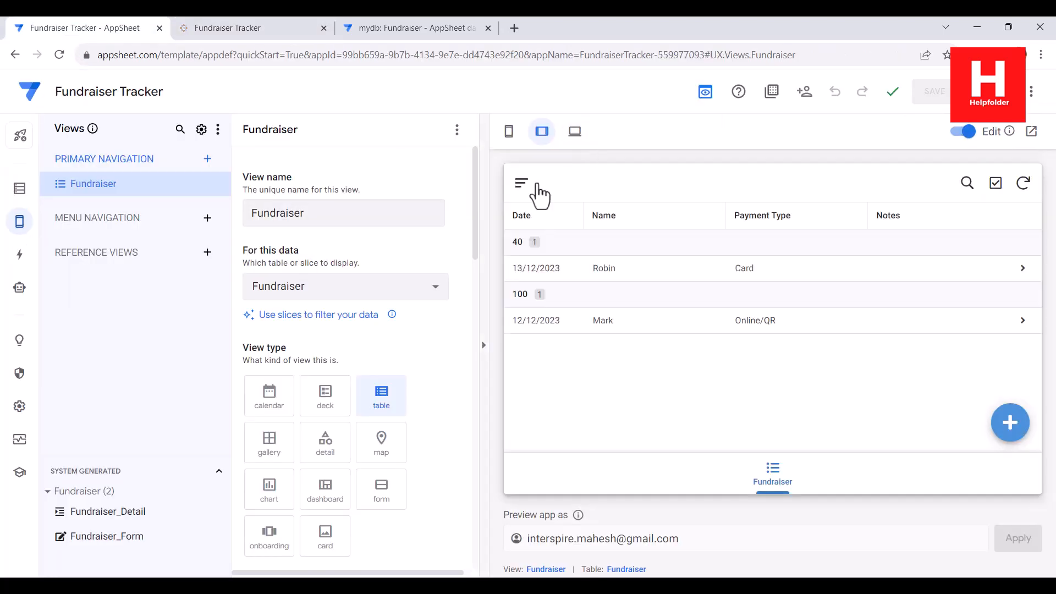
{"action": "scroll", "coordinate": [465, 333], "scroll_direction": "down", "scroll_amount": 5}
{"action": "scroll", "coordinate": [463, 329], "scroll_direction": "down", "scroll_amount": 4}
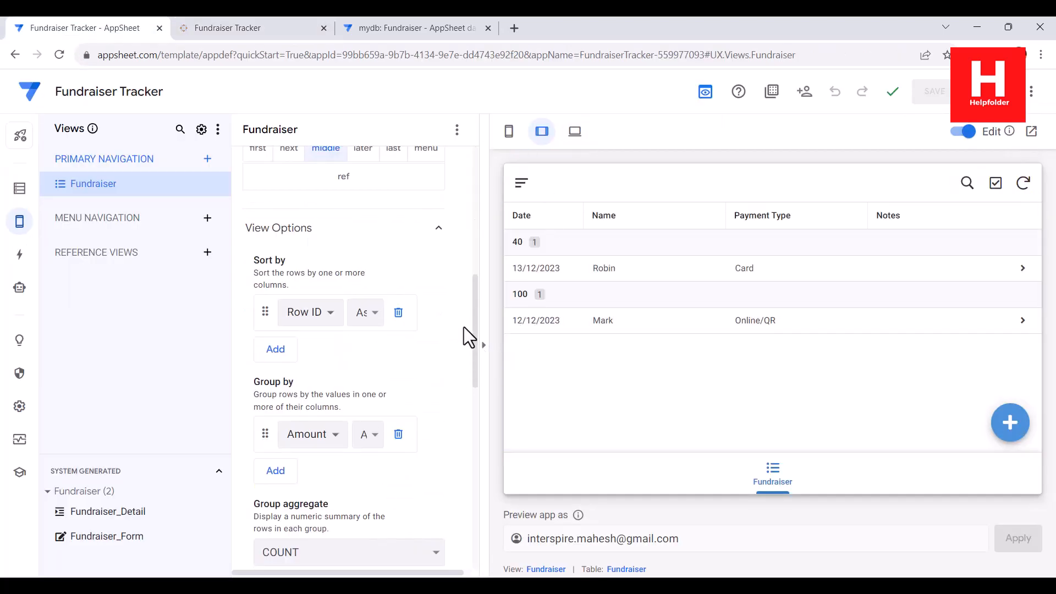
{"action": "left_click", "coordinate": [315, 318]}
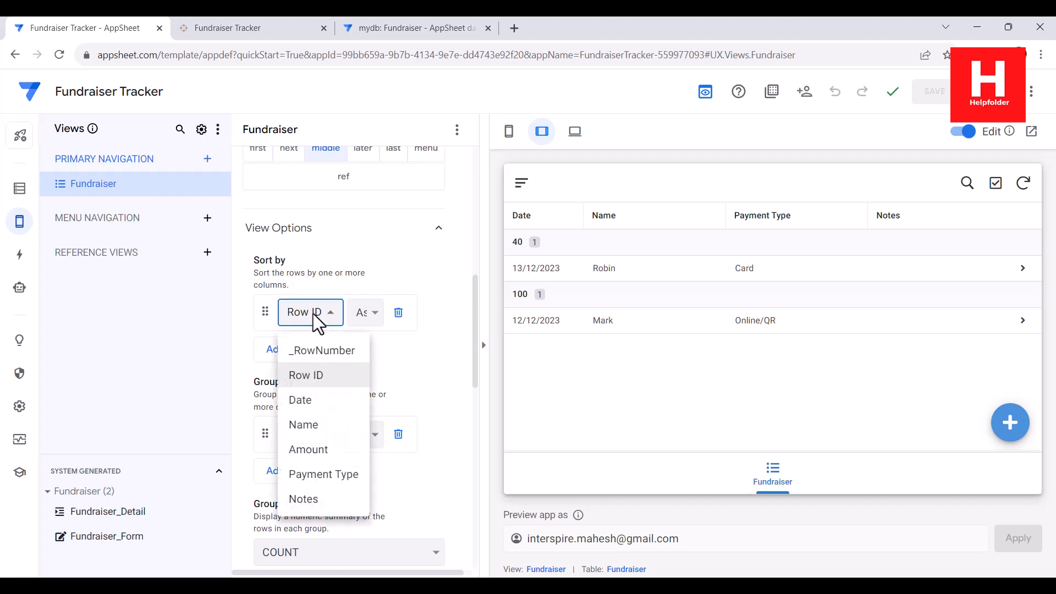
{"action": "left_click", "coordinate": [316, 397]}
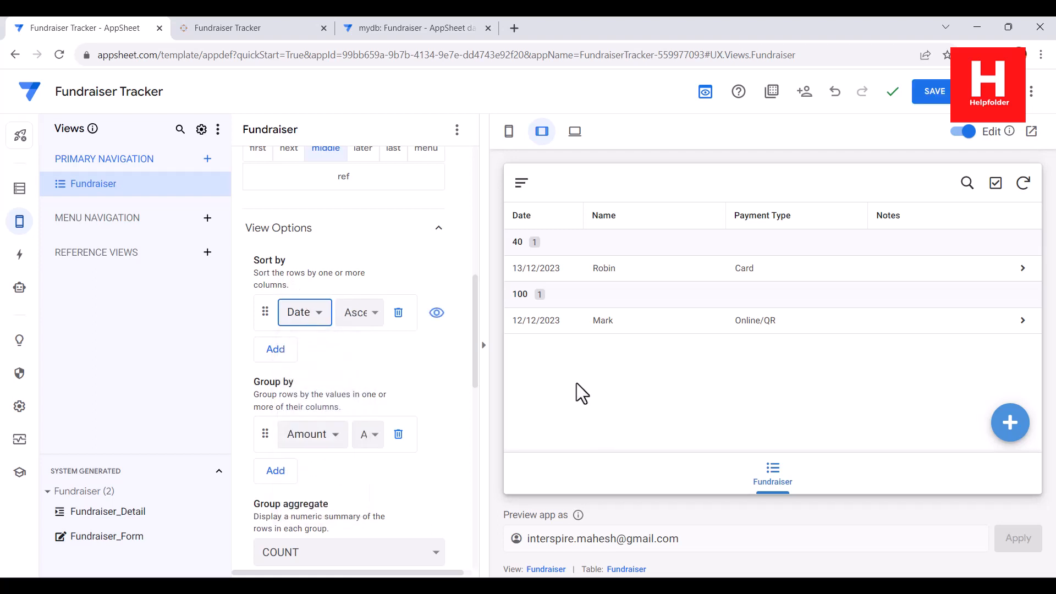
{"action": "left_click", "coordinate": [932, 93]}
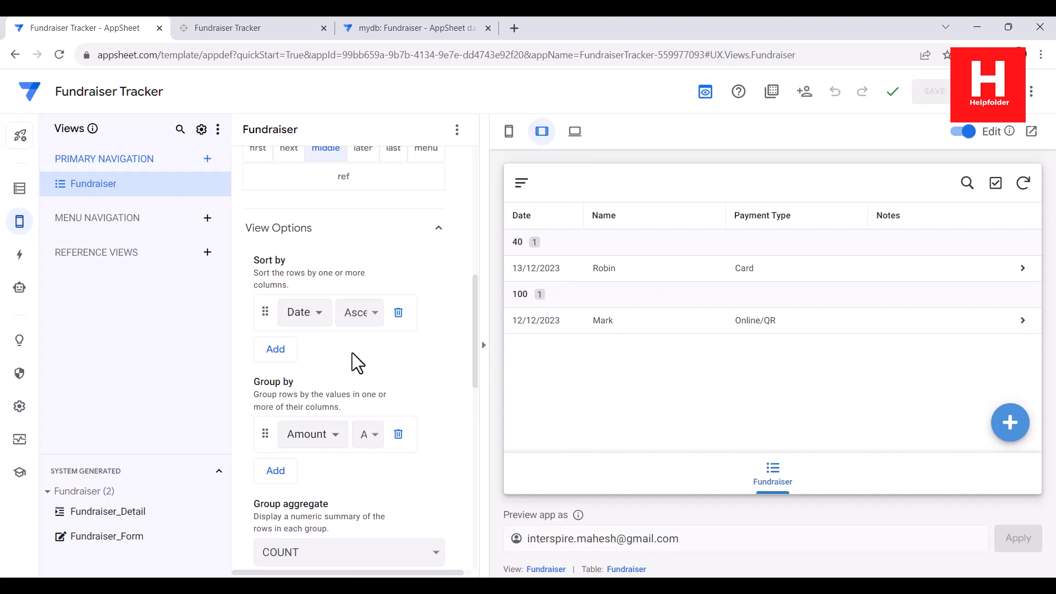
Set the Date sort order to Descending and save the app
{"action": "left_click", "coordinate": [357, 317]}
{"action": "left_click", "coordinate": [357, 317]}
{"action": "left_click", "coordinate": [358, 315]}
{"action": "left_click", "coordinate": [361, 347]}
{"action": "left_click", "coordinate": [935, 91]}
Group the Fundraiser view's rows by Date and save the app
{"action": "left_click", "coordinate": [311, 450]}
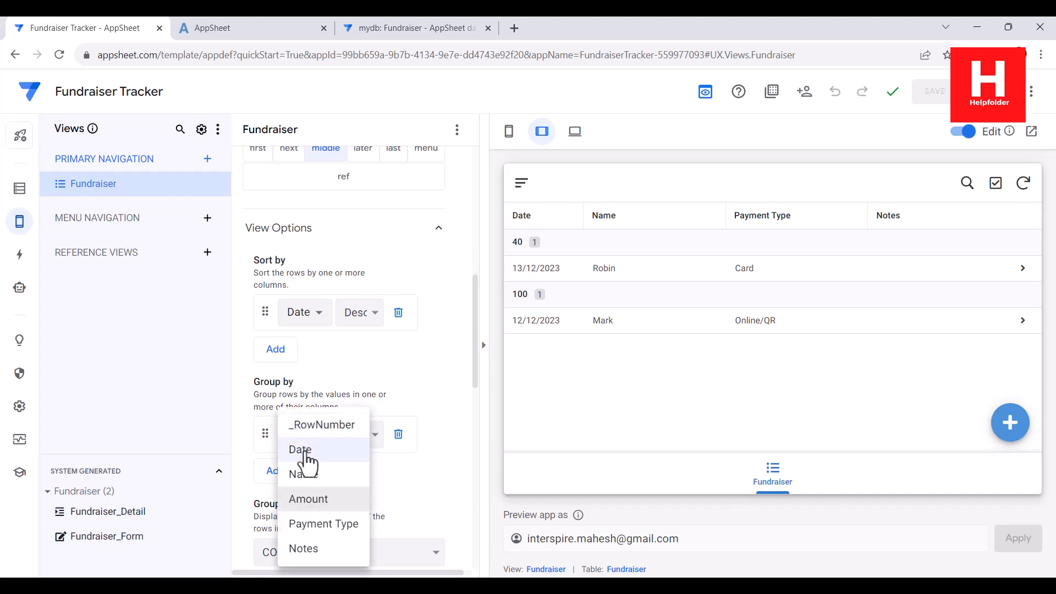
{"action": "left_click", "coordinate": [302, 452]}
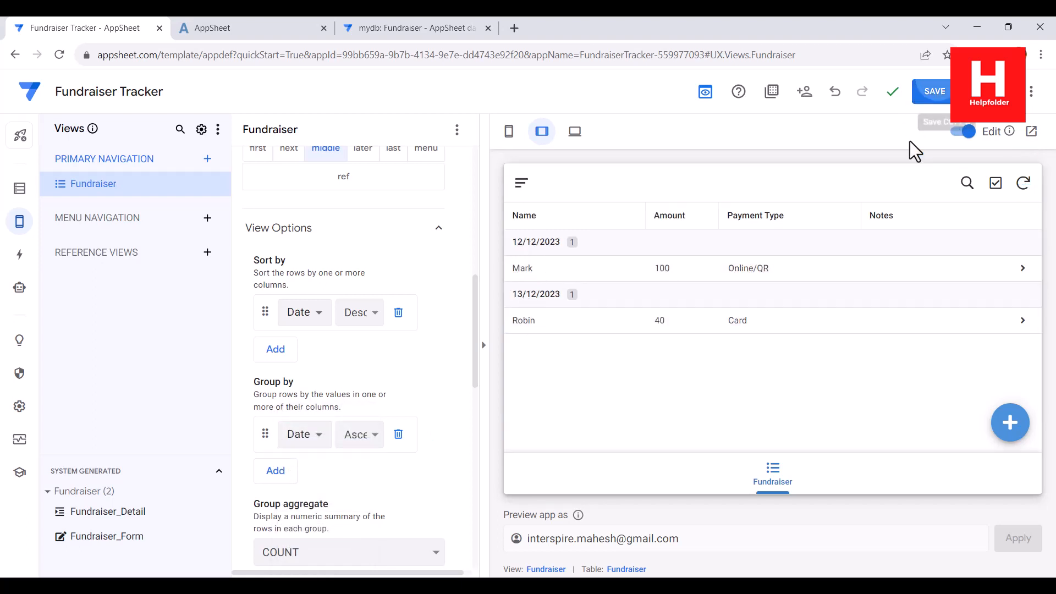
{"action": "left_click", "coordinate": [935, 91]}
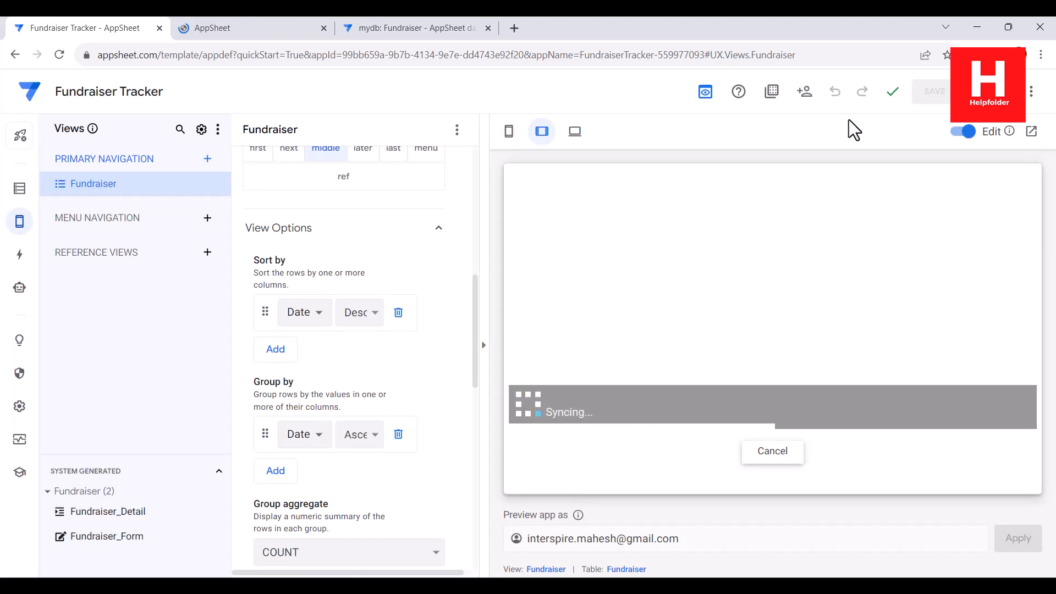
In the desktop preview, add and save a record dated 12-12-2023 with the donor's name, amount 50 and payment type Cash
{"action": "left_click", "coordinate": [205, 29]}
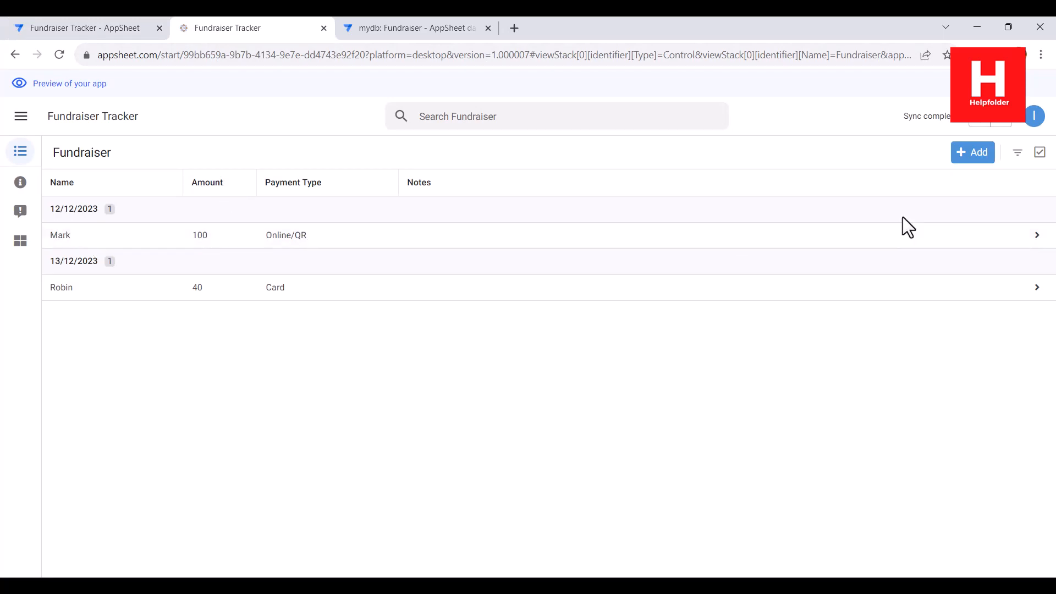
{"action": "left_click", "coordinate": [975, 154]}
{"action": "left_click", "coordinate": [932, 164]}
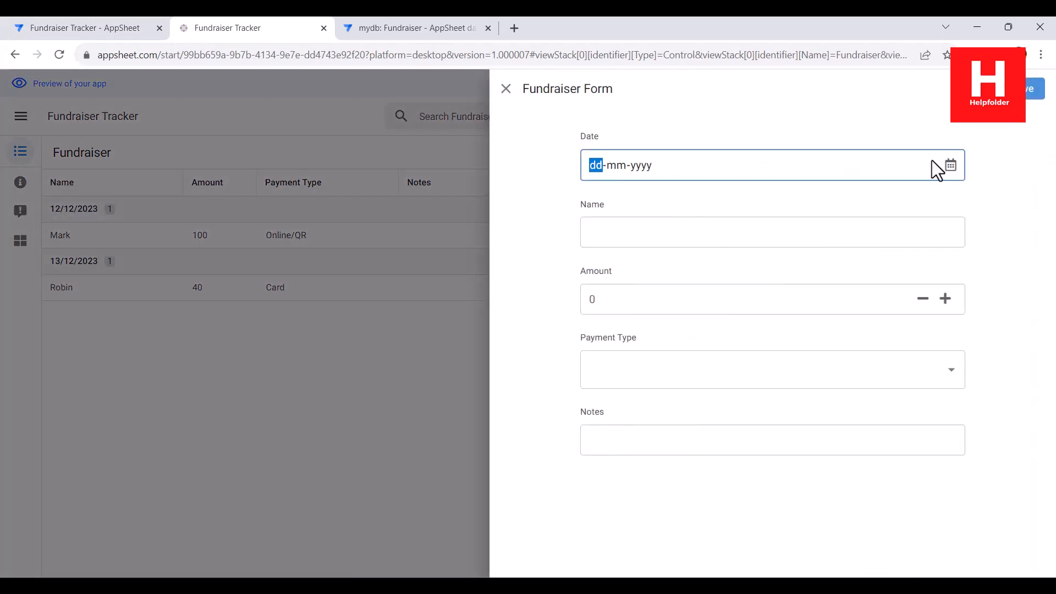
{"action": "left_click", "coordinate": [950, 166]}
{"action": "left_click", "coordinate": [635, 280]}
{"action": "left_click", "coordinate": [605, 233]}
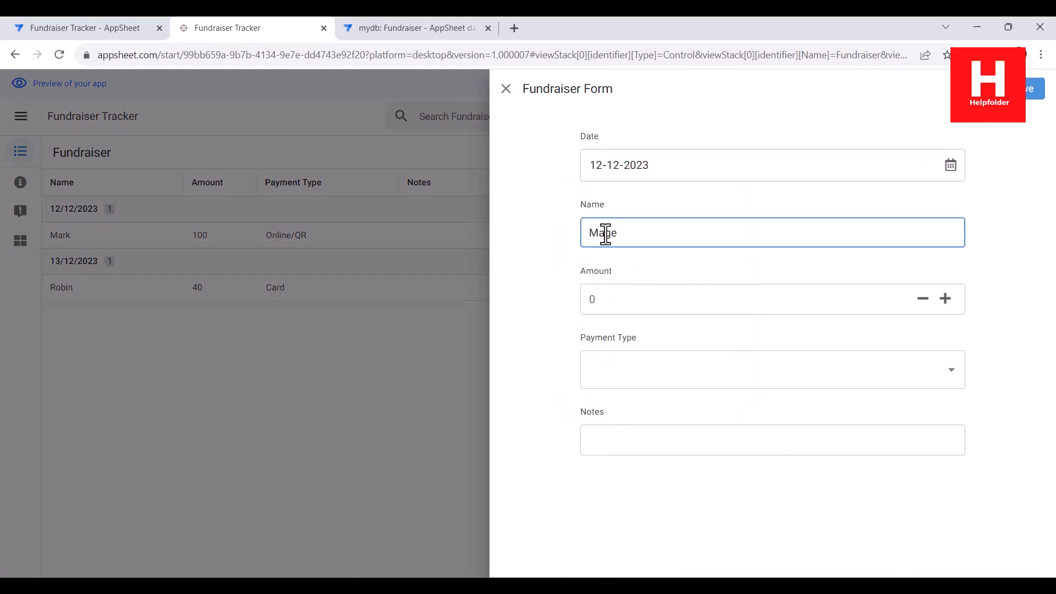
{"action": "left_click", "coordinate": [626, 301]}
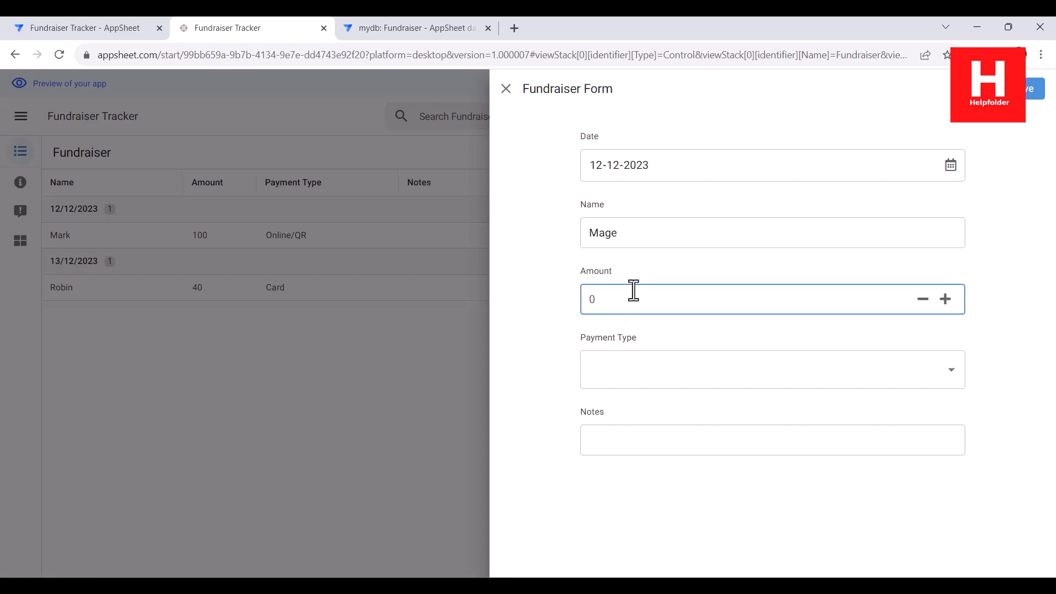
{"action": "left_click", "coordinate": [641, 360]}
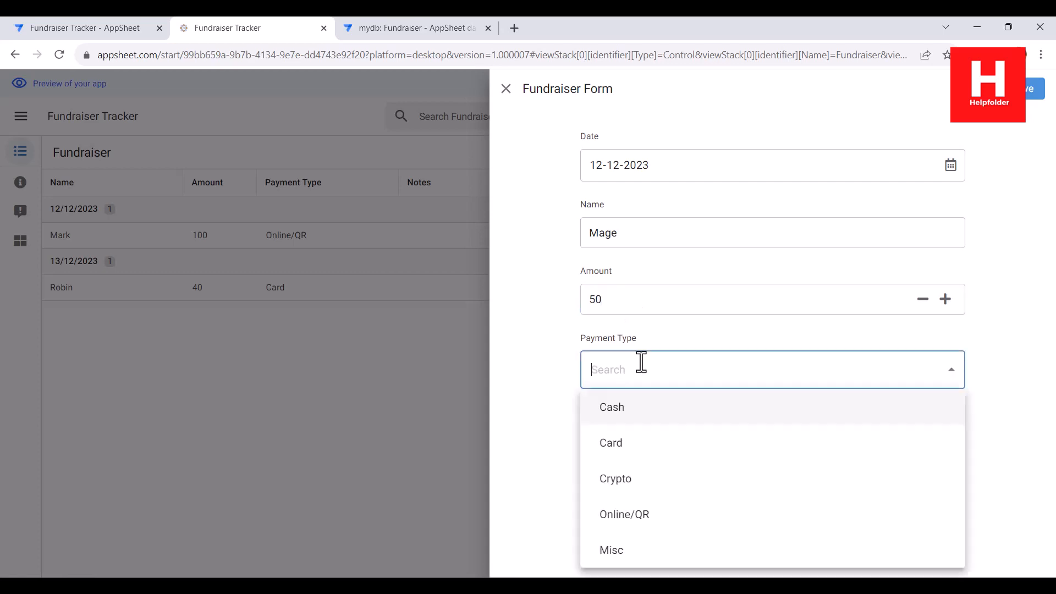
{"action": "left_click", "coordinate": [623, 411]}
{"action": "left_click", "coordinate": [1031, 91]}
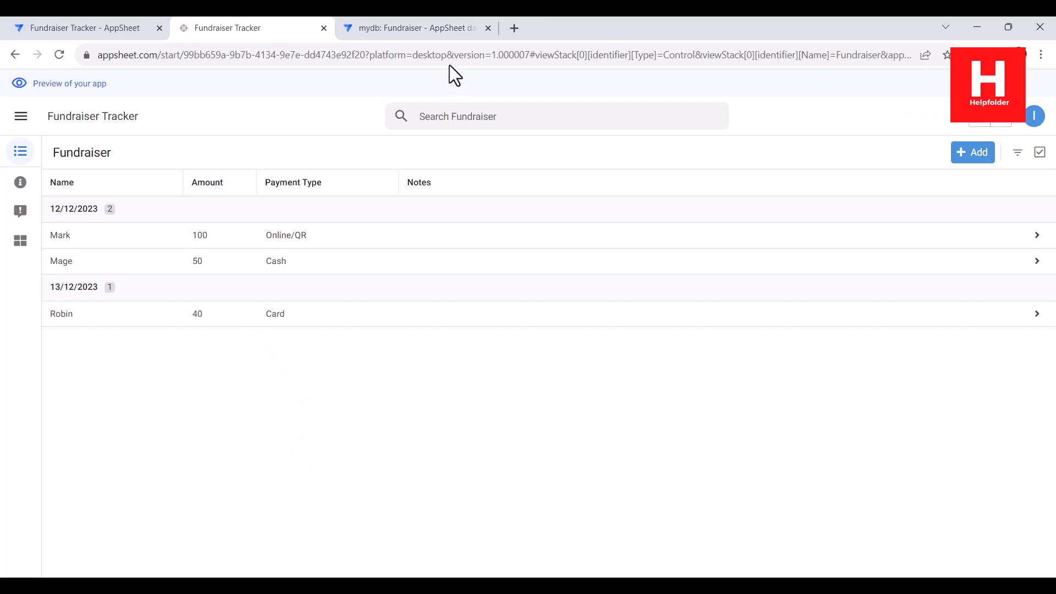
Close the mydb database and app preview pages, returning to the Fundraiser Tracker editor
{"action": "left_click", "coordinate": [417, 28]}
{"action": "left_click", "coordinate": [488, 28]}
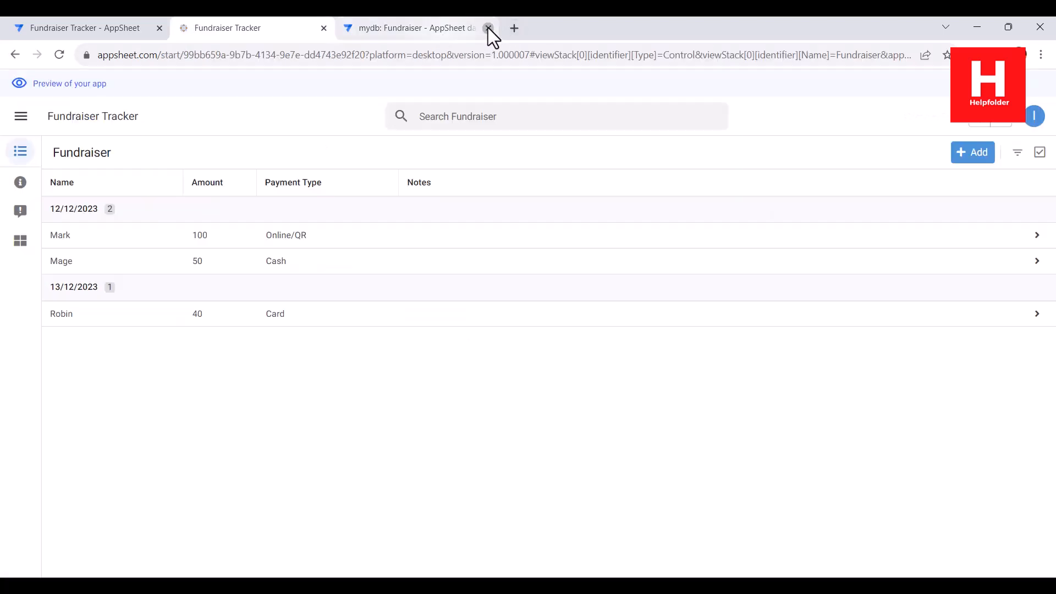
{"action": "left_click", "coordinate": [323, 28]}
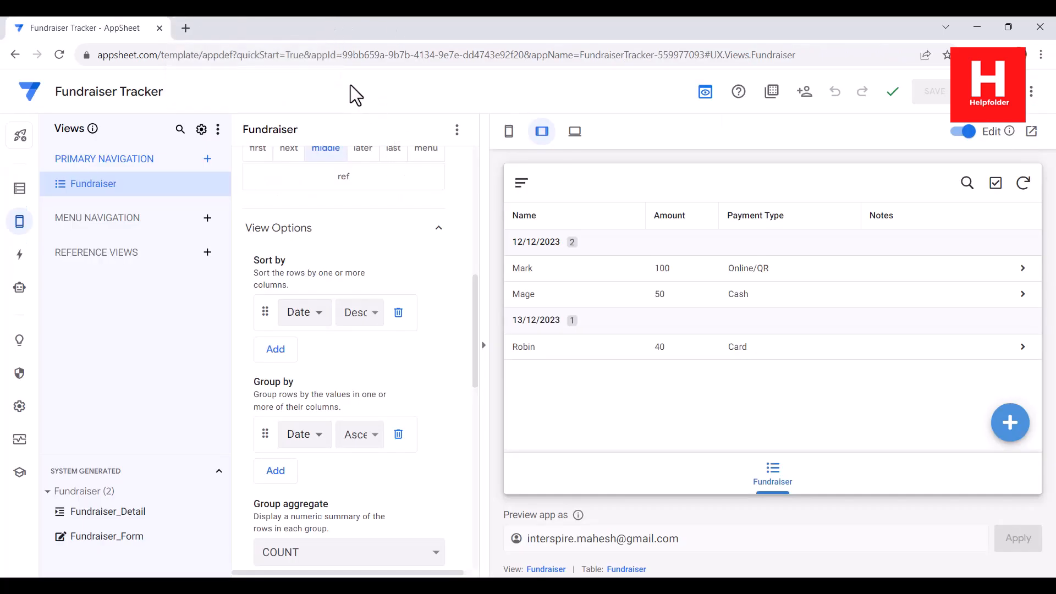